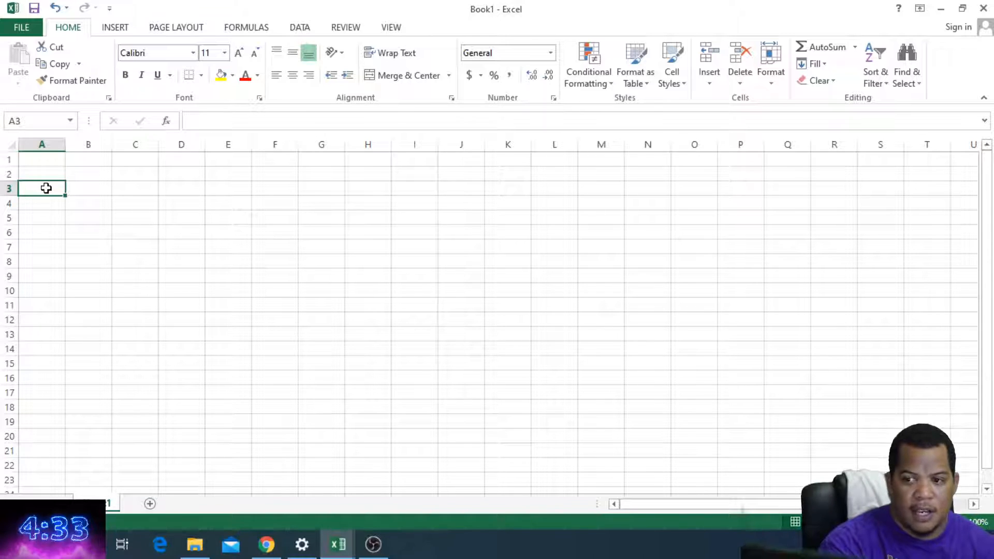
Step: Enter the column headers Name, Code and Address in cells A3 to C3
{"action": "type", "text": "Name"}
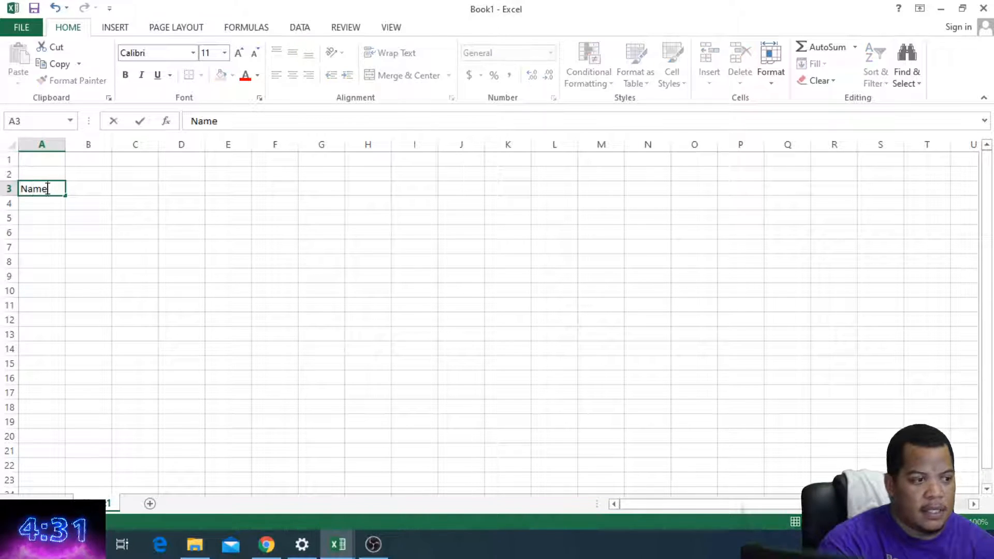
{"action": "key", "text": "Up"}
{"action": "key", "text": "Down"}
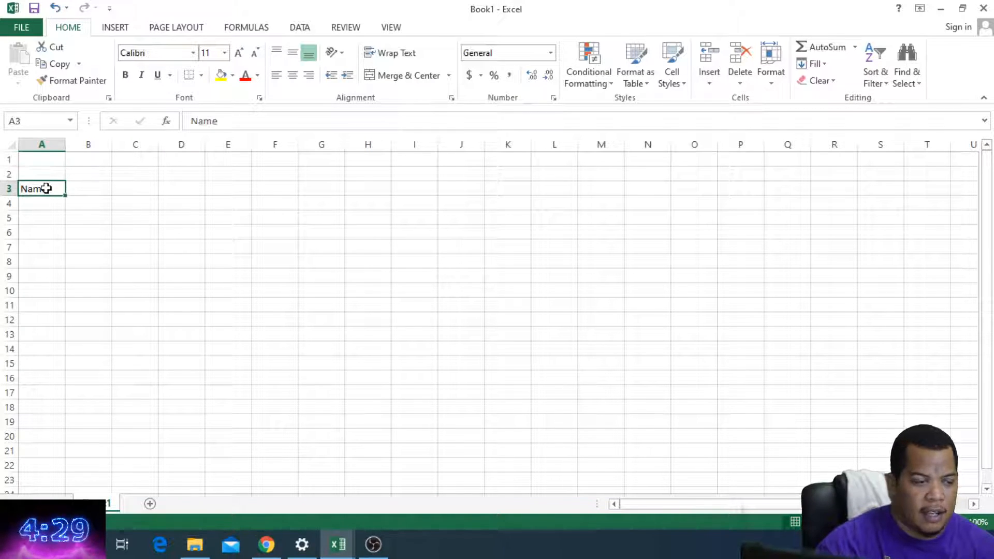
{"action": "key", "text": "Right"}
{"action": "type", "text": "Code"}
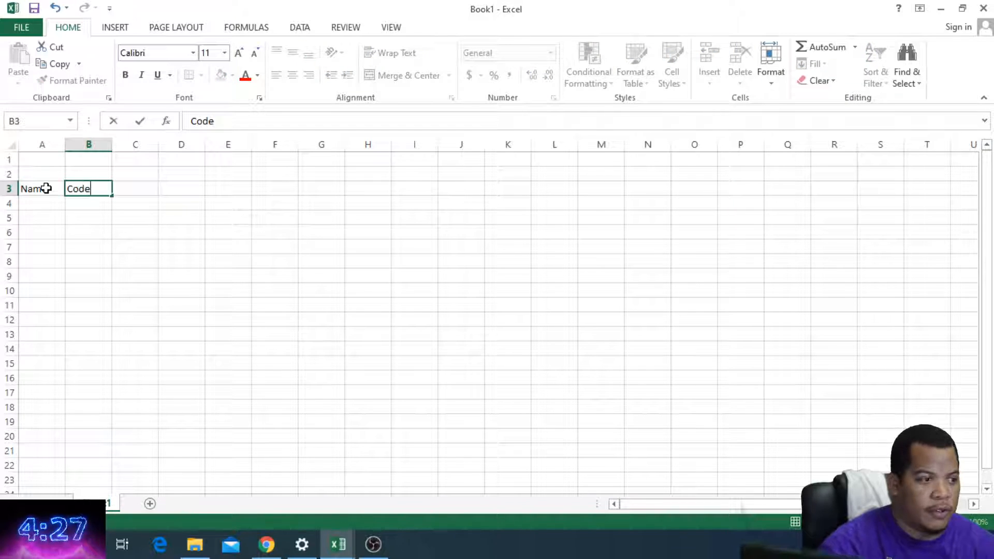
{"action": "key", "text": "Tab"}
{"action": "type", "text": "ADd"}
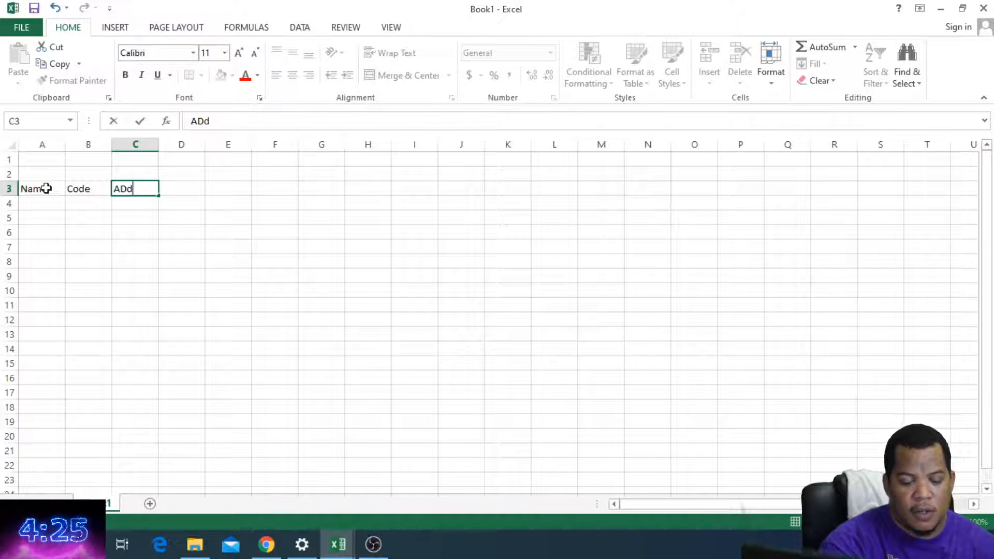
{"action": "key", "text": "BackSpace"}
{"action": "key", "text": "BackSpace"}
{"action": "key", "text": "BackSpace"}
{"action": "key", "text": "BackSpace"}
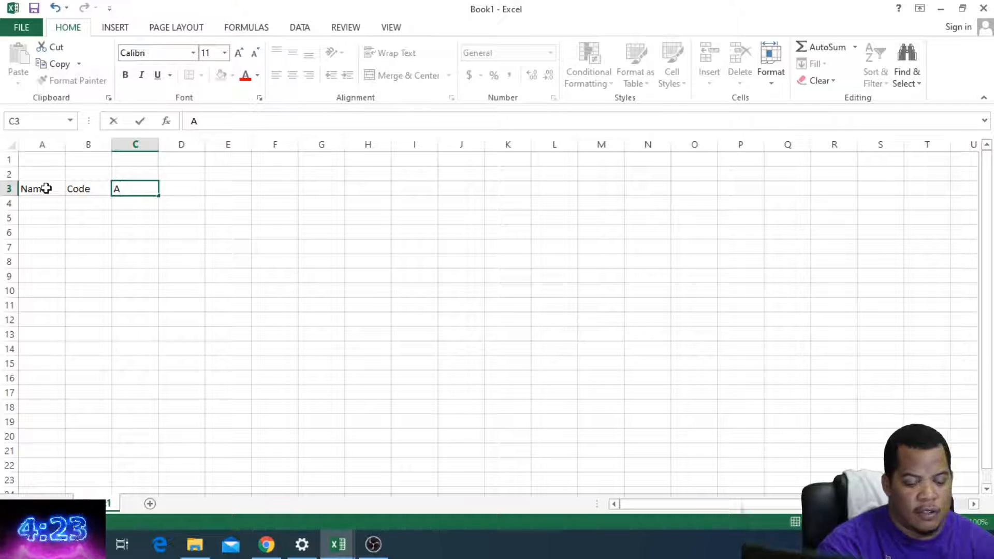
{"action": "key", "text": "Return"}
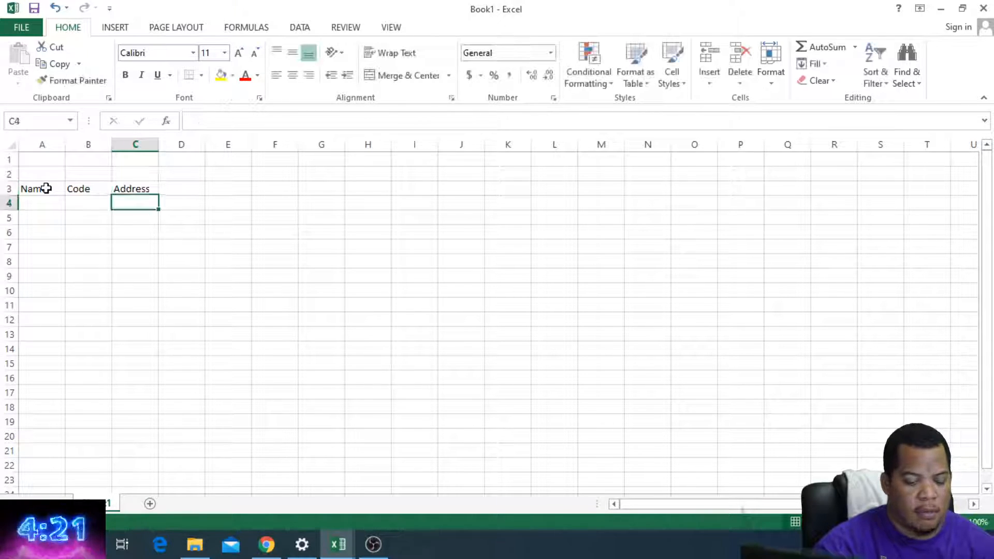
Step: Fill cells A4 to A6 of the Name column with three people's first names
{"action": "key", "text": "Left"}
{"action": "key", "text": "Left"}
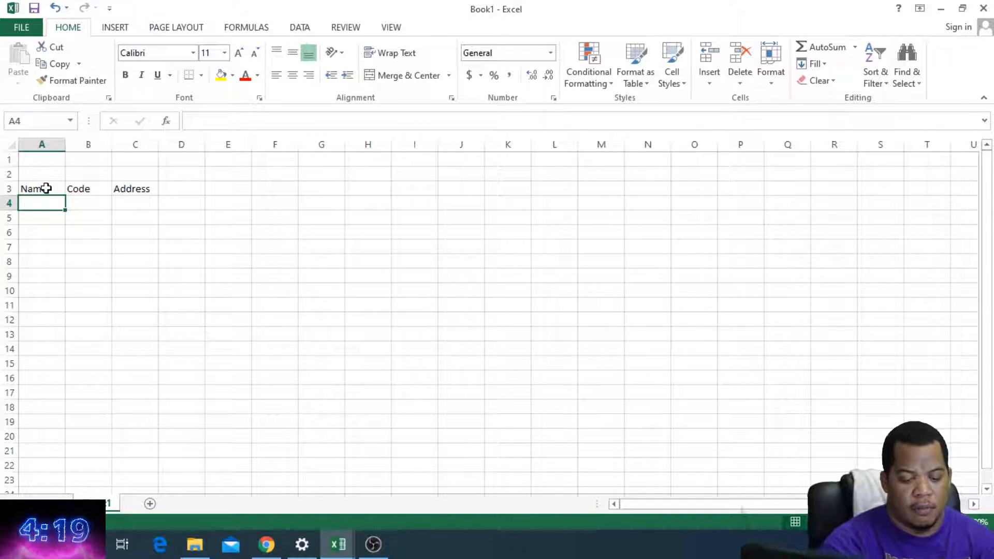
{"action": "type", "text": "Bob"}
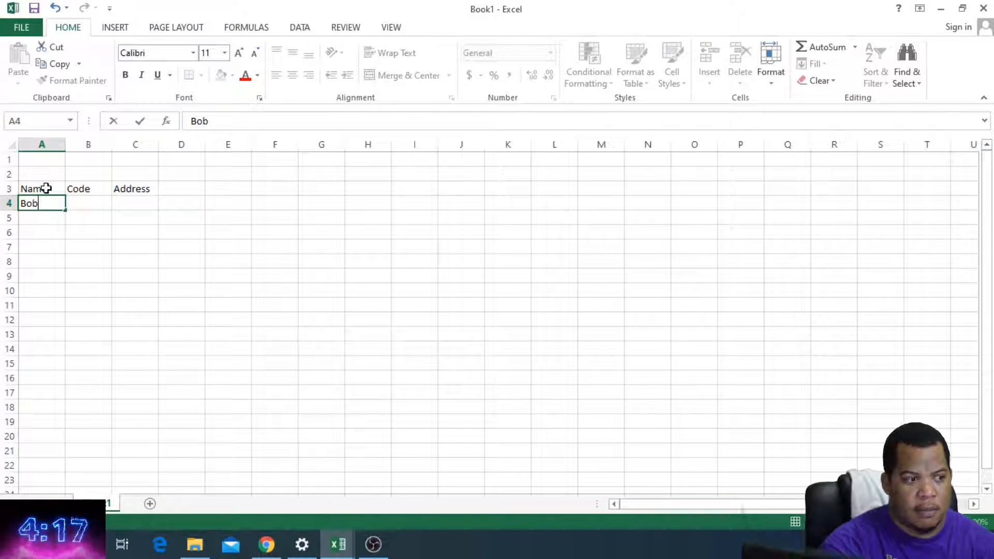
{"action": "key", "text": "Return"}
{"action": "type", "text": "Paul"}
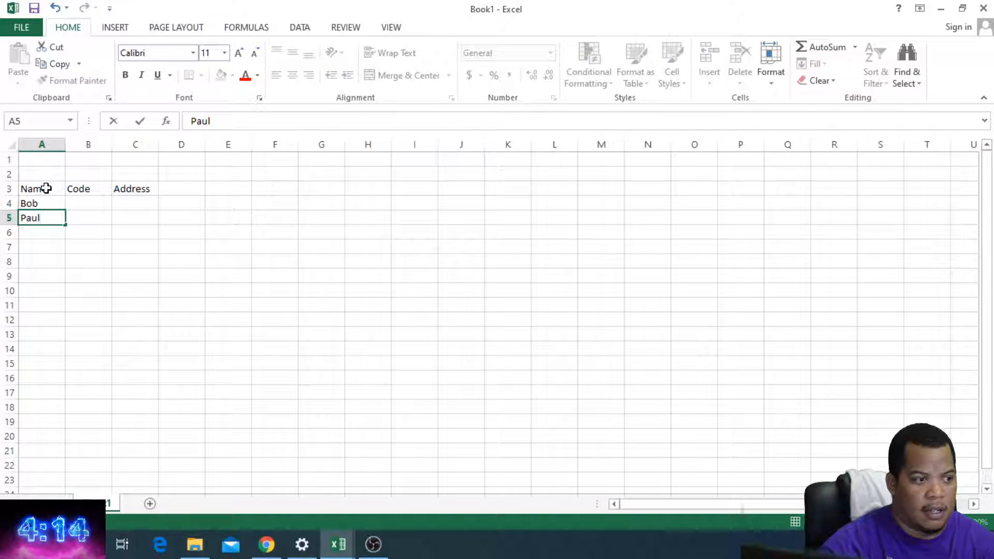
{"action": "key", "text": "Return"}
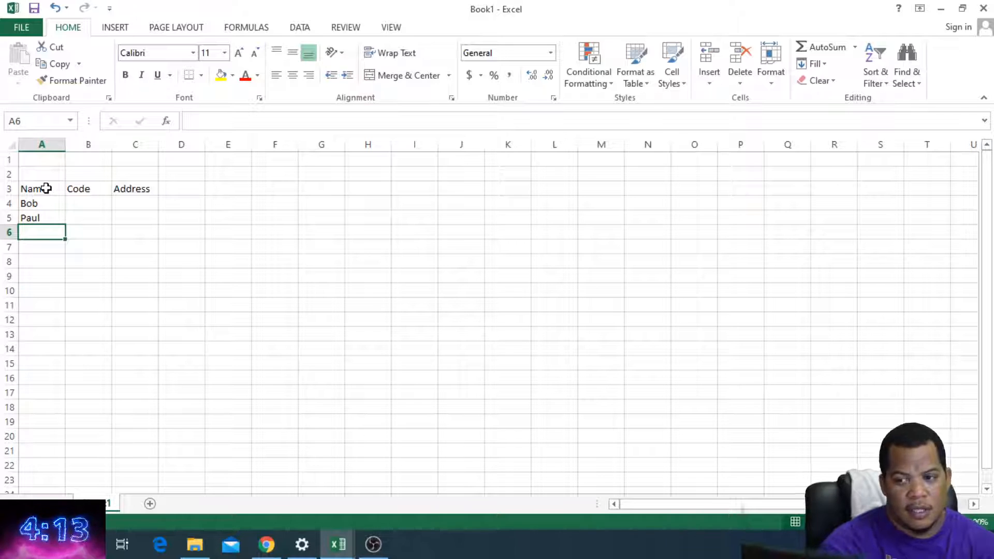
{"action": "type", "text": "Jo"}
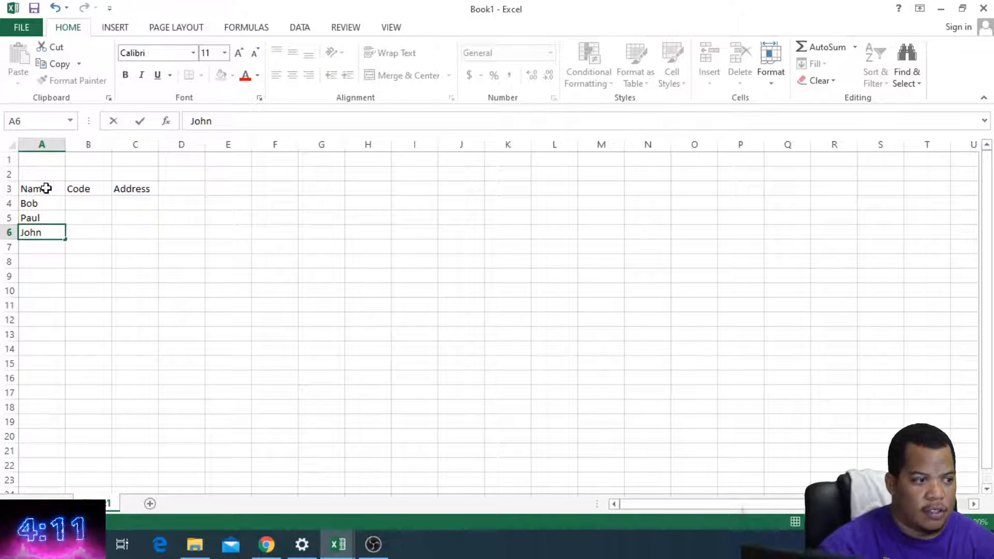
{"action": "type", "text": "hn"}
{"action": "key", "text": "Tab"}
Step: Enter the code BZ in B4 and the first person's street address in C4
{"action": "key", "text": "Up"}
{"action": "key", "text": "Up"}
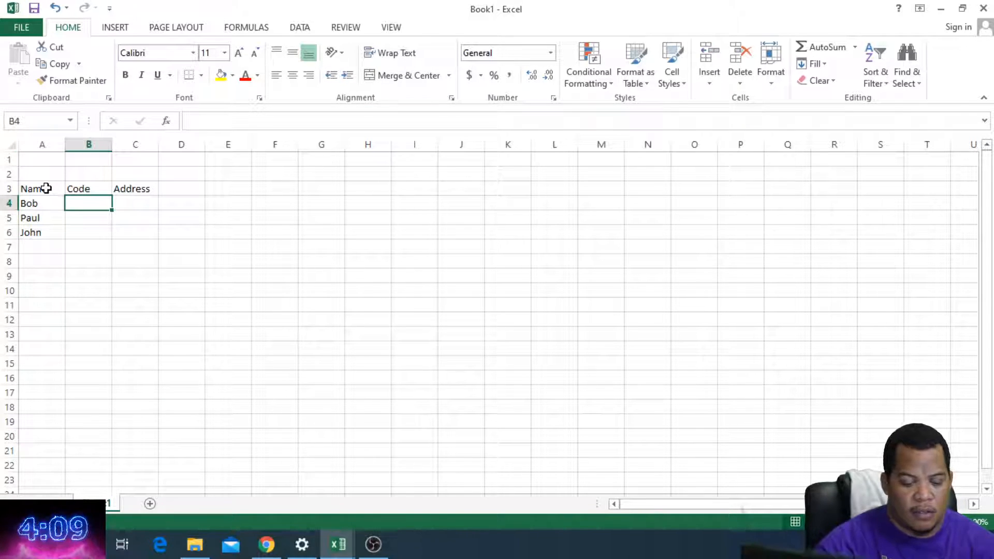
{"action": "type", "text": "BZ"}
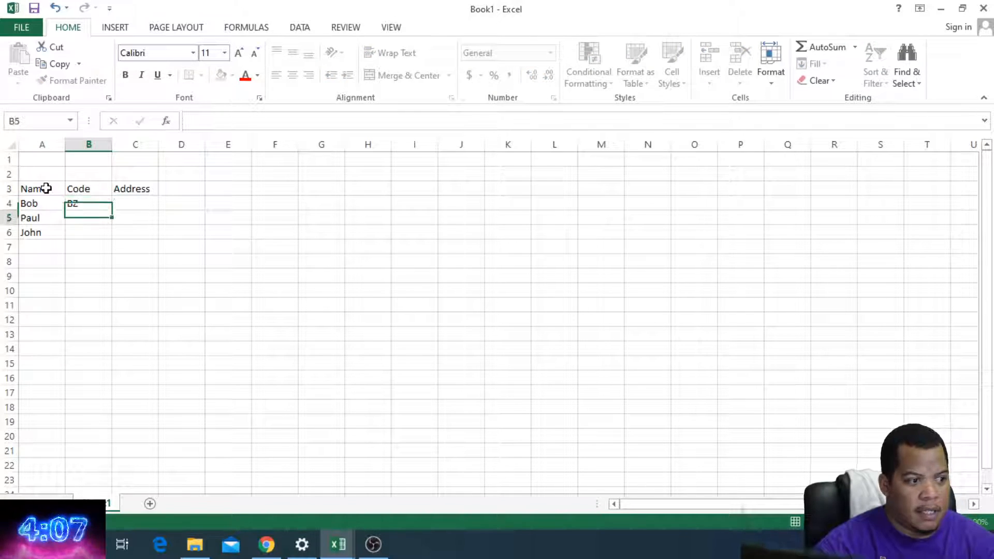
{"action": "key", "text": "Return"}
{"action": "key", "text": "Up"}
{"action": "key", "text": "Right"}
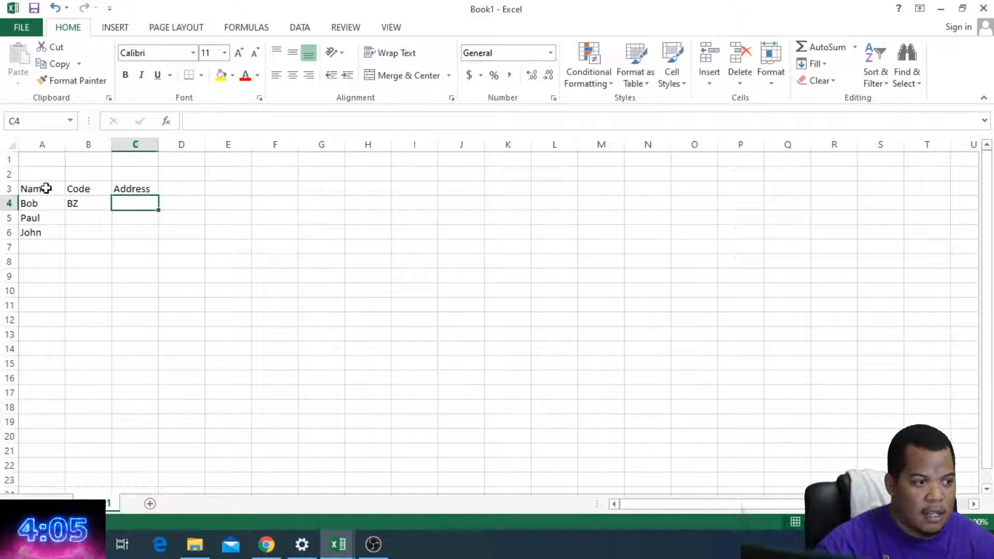
{"action": "type", "text": "1 gill road"}
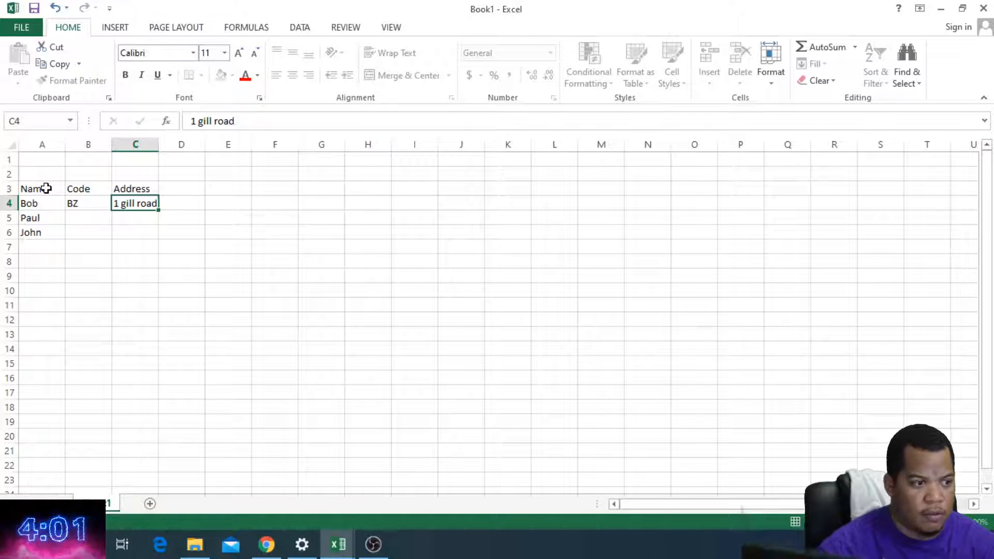
{"action": "key", "text": "Return"}
Step: Enter the code CY in B5 and the second person's street address in C5
{"action": "key", "text": "Left"}
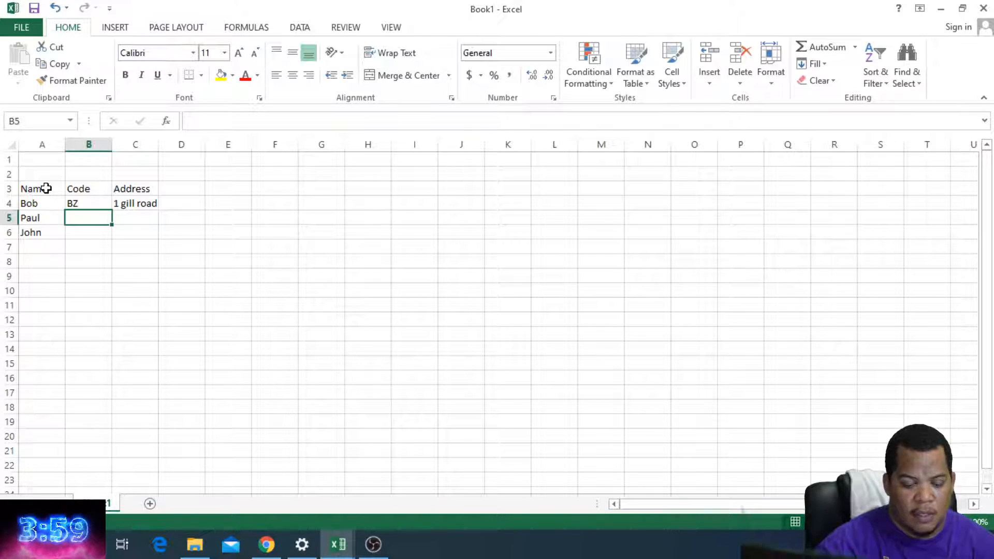
{"action": "type", "text": "CY"}
{"action": "key", "text": "Tab"}
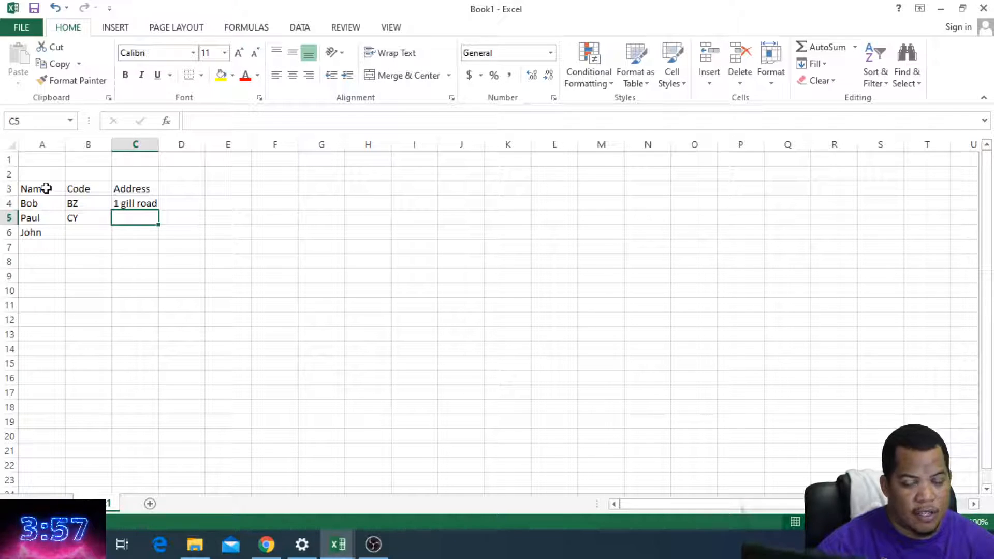
{"action": "type", "text": "12 "}
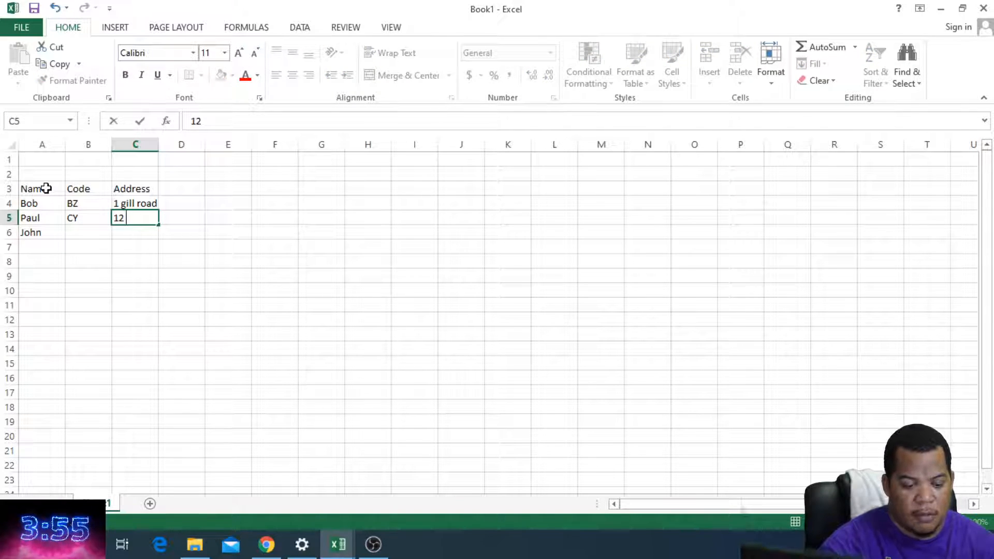
{"action": "type", "text": "Main Street"}
{"action": "key", "text": "Return"}
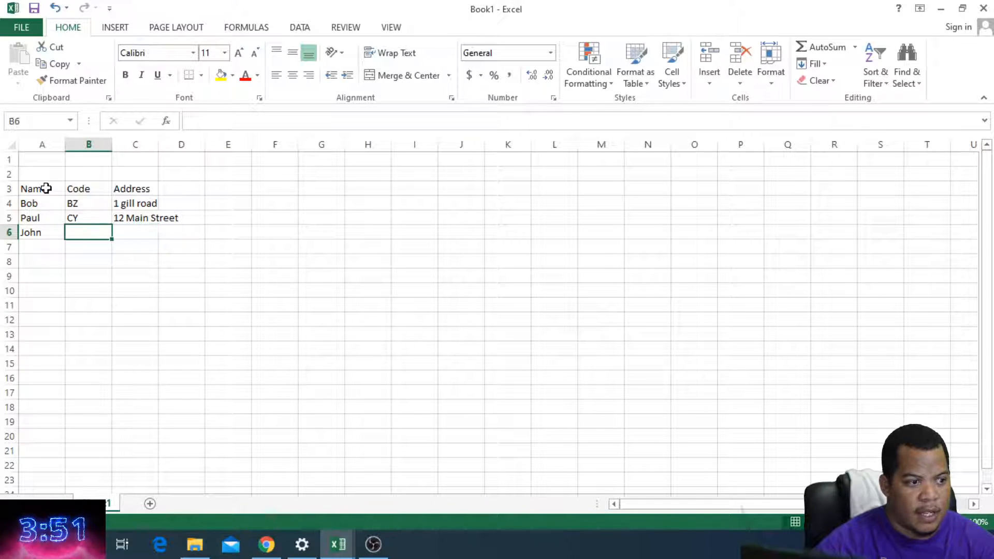
Step: Enter the code TD in B6 and the third person's street address in C6
{"action": "type", "text": "TD"}
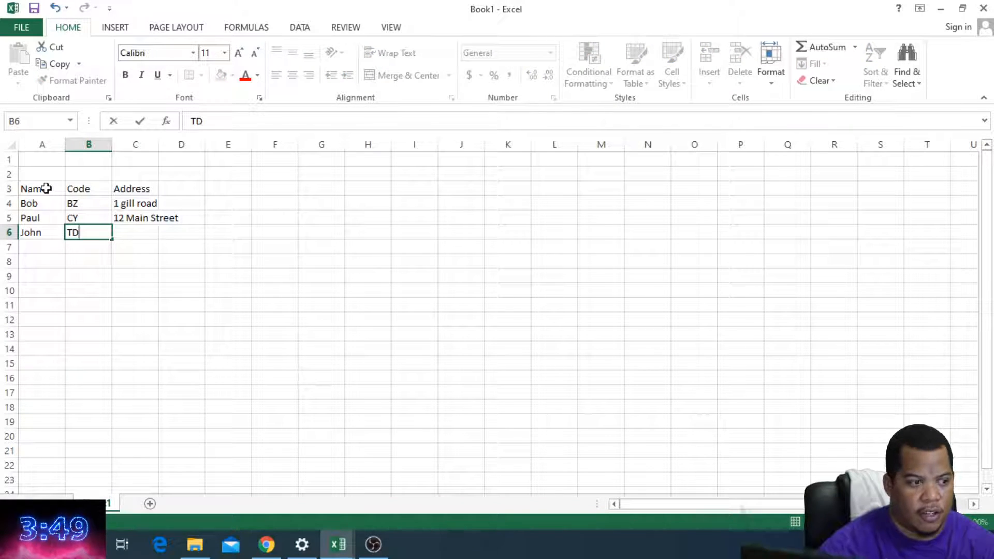
{"action": "key", "text": "Tab"}
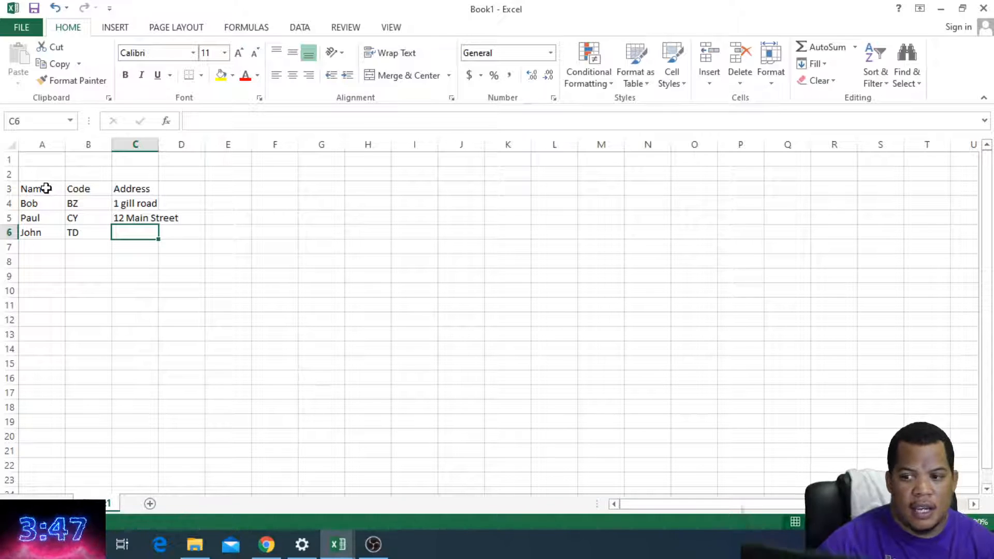
{"action": "type", "text": "24 B"}
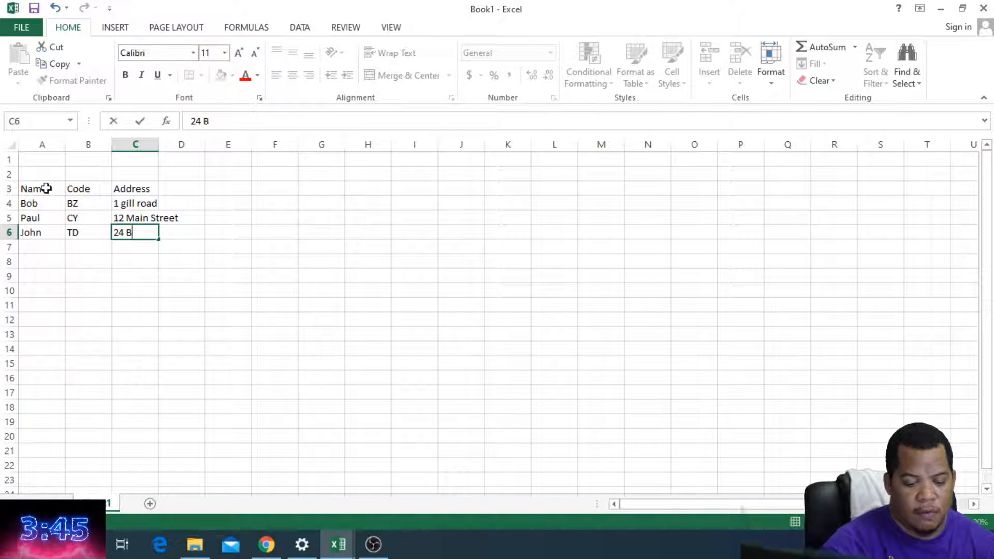
{"action": "type", "text": "usdy Lane"}
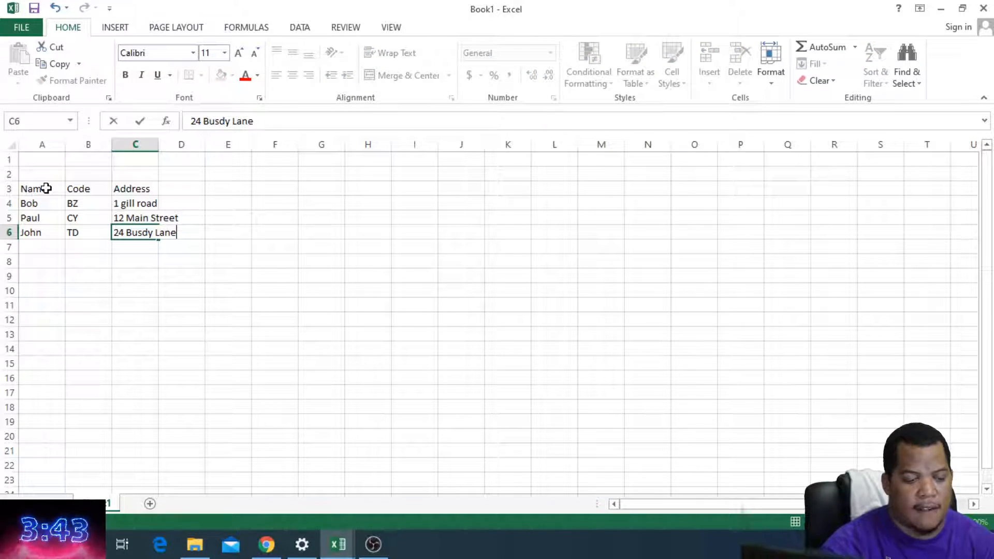
{"action": "key", "text": "Right"}
{"action": "key", "text": "Right"}
Step: Start a second table with the headers Name in G3 and Amount in H3
{"action": "key", "text": "Up"}
{"action": "key", "text": "Up"}
{"action": "key", "text": "Up"}
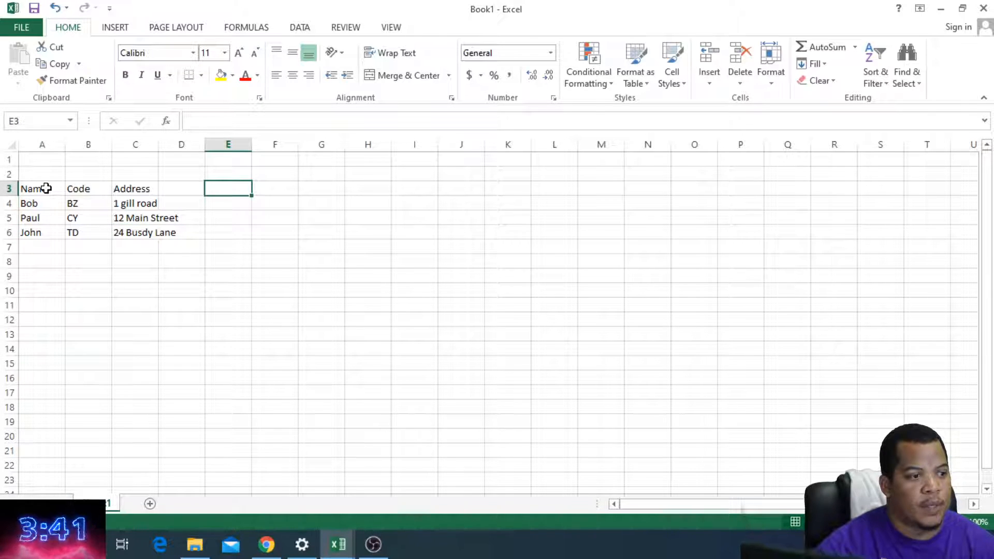
{"action": "left_click", "coordinate": [321, 191]}
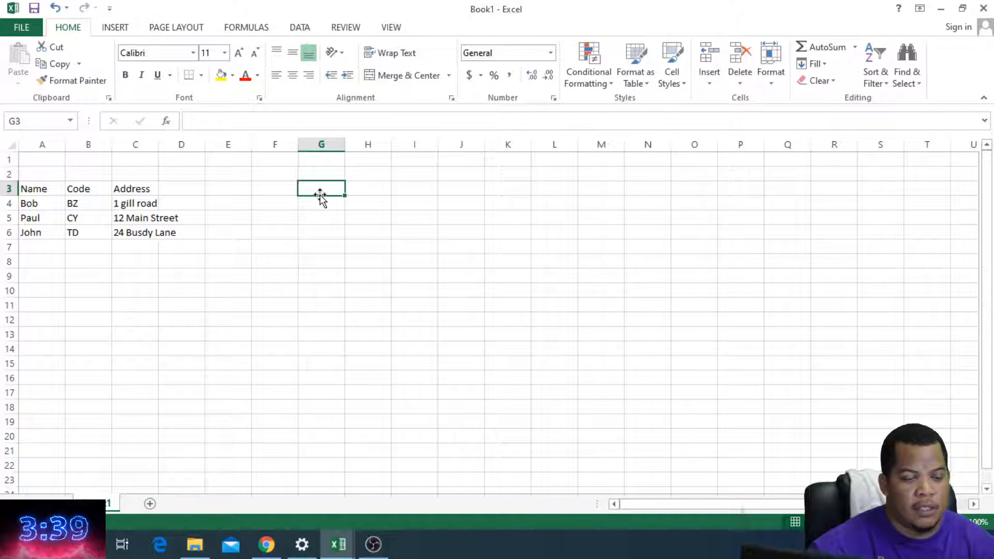
{"action": "type", "text": "Name"}
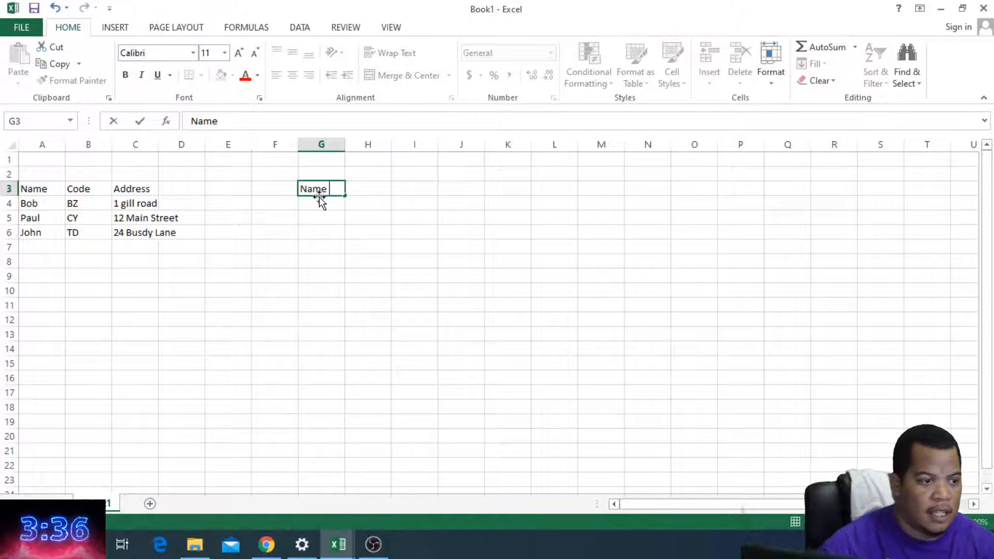
{"action": "key", "text": "Tab"}
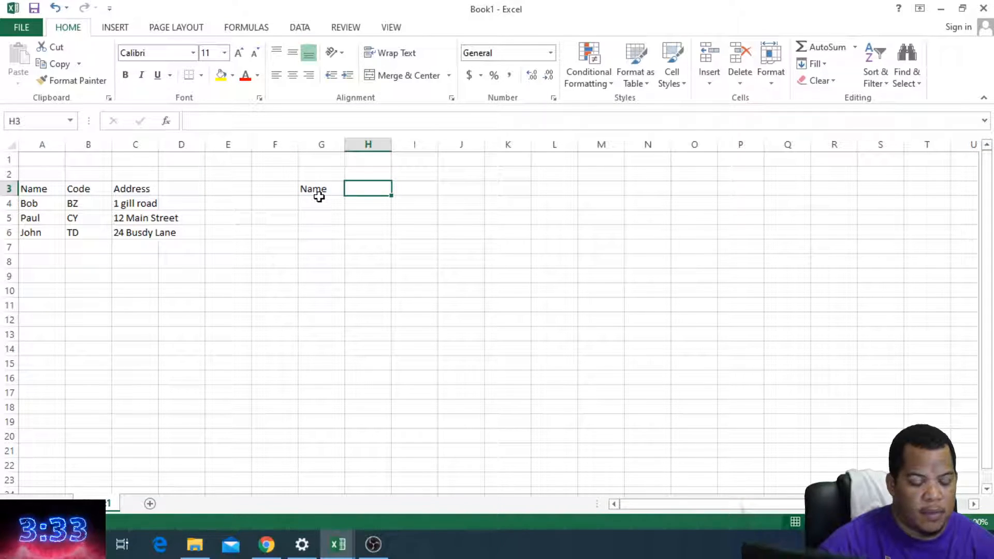
{"action": "type", "text": "Am ount"}
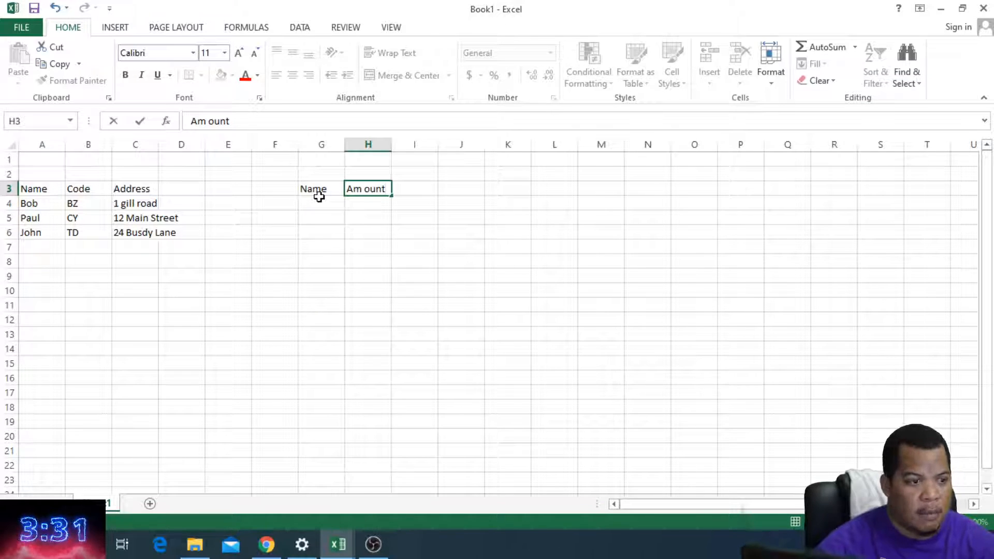
{"action": "key", "text": "ctrl+Return"}
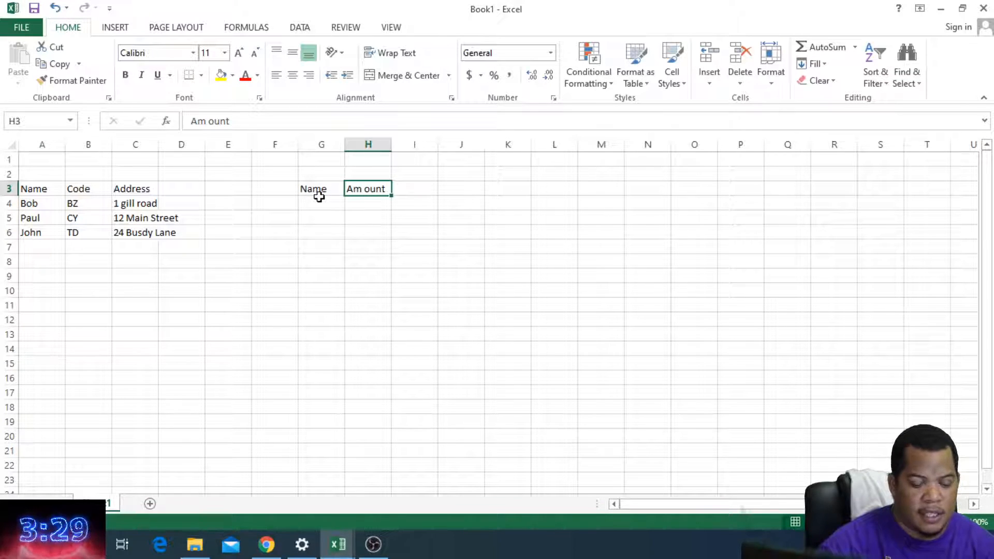
{"action": "type", "text": "Amount"}
{"action": "key", "text": "Tab"}
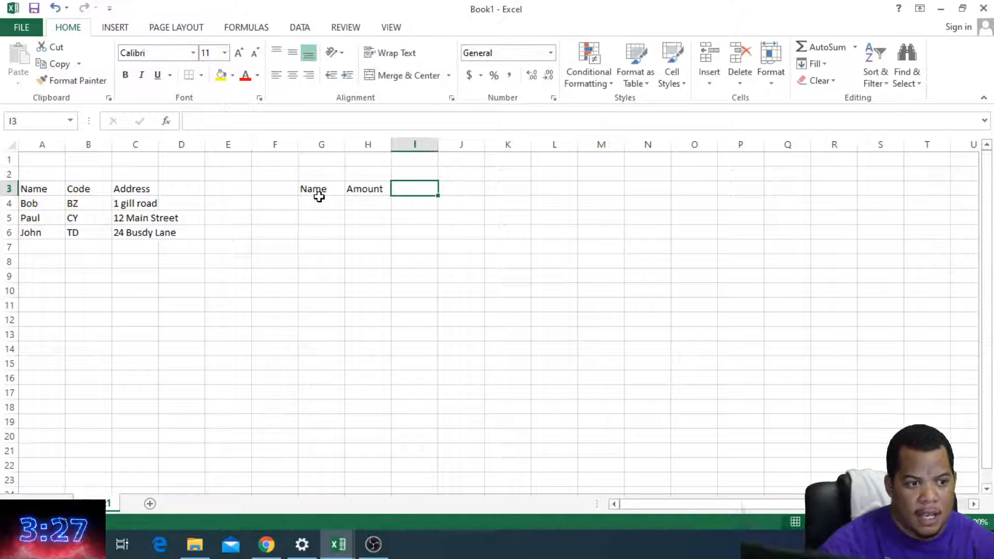
Step: Add Address as the second table's third header in cell I3
{"action": "type", "text": "C"}
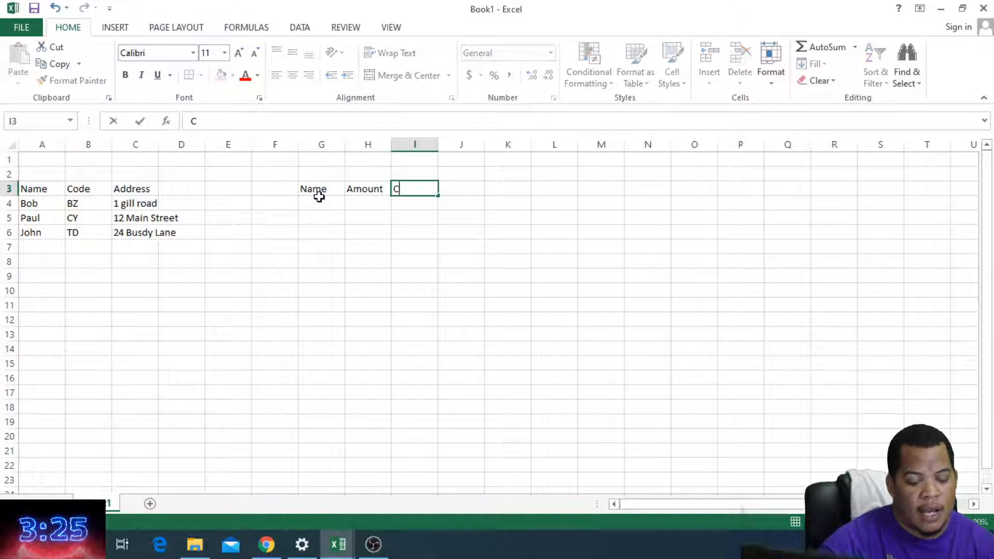
{"action": "type", "text": "ater"}
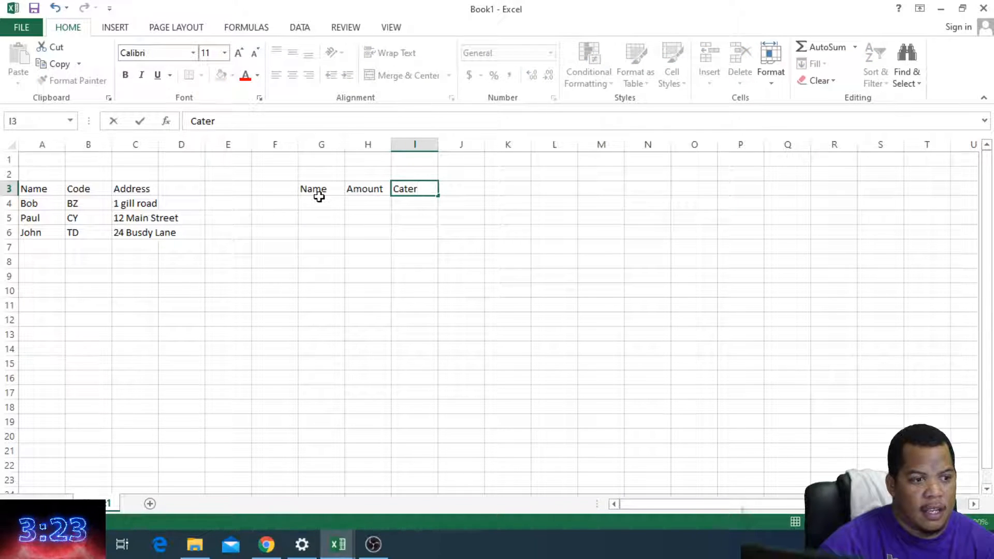
{"action": "key", "text": "BackSpace"}
{"action": "key", "text": "BackSpace"}
{"action": "key", "text": "BackSpace"}
{"action": "key", "text": "BackSpace"}
{"action": "type", "text": "Address"}
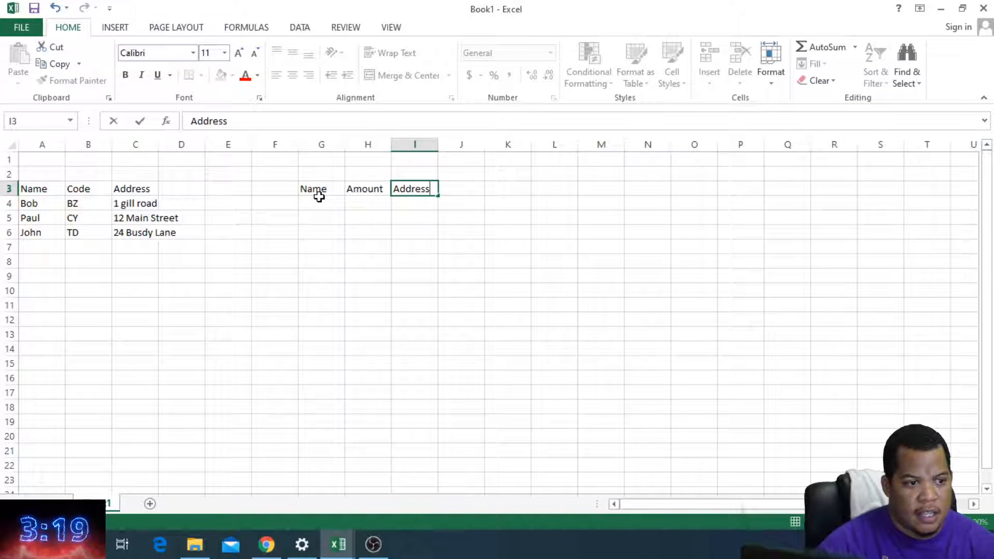
{"action": "key", "text": "Return"}
Step: Fill G4:G6 with the first table's names in the order first, third and second person
{"action": "key", "text": "Up"}
{"action": "key", "text": "Left"}
{"action": "key", "text": "Left"}
{"action": "key", "text": "Down"}
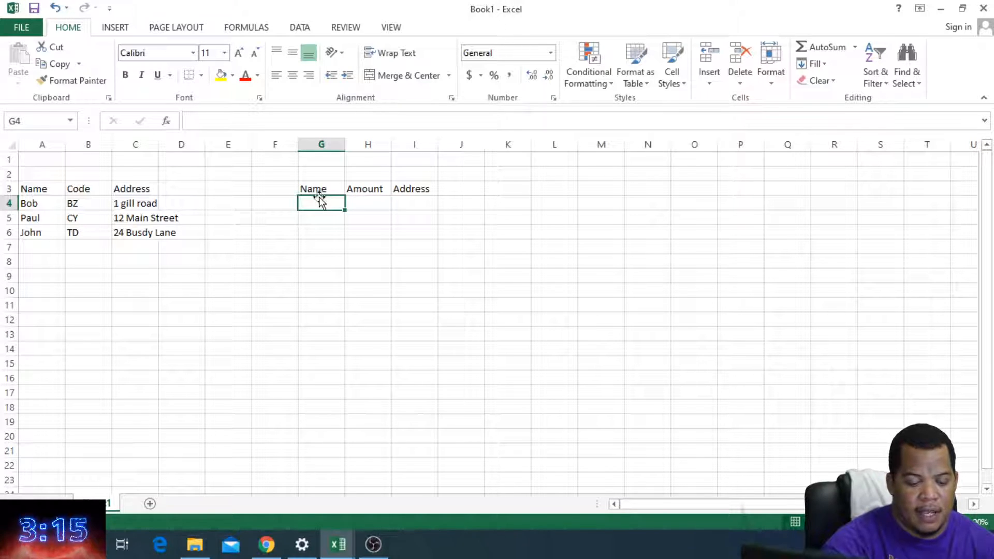
{"action": "type", "text": "Bob"}
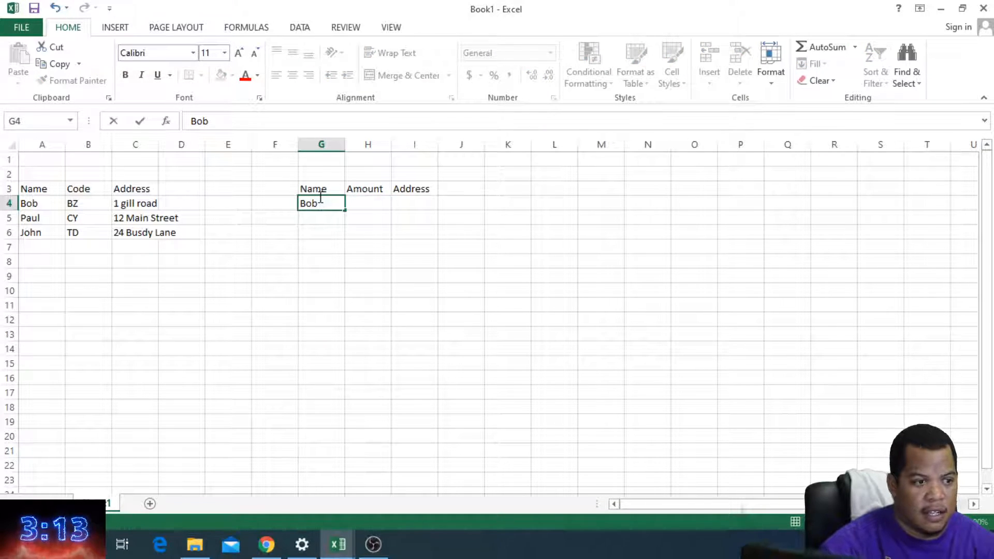
{"action": "key", "text": "Return"}
{"action": "type", "text": "John"}
{"action": "key", "text": "Return"}
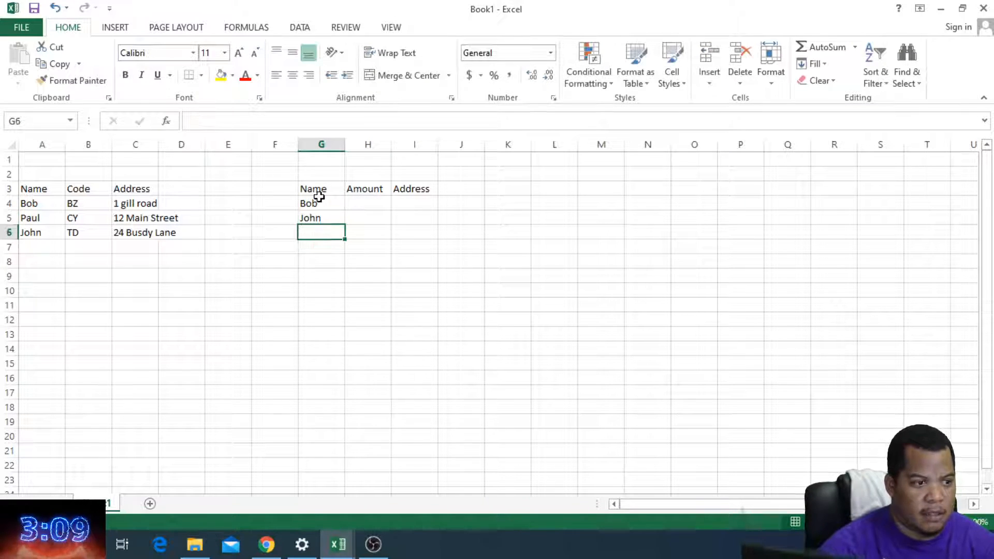
{"action": "type", "text": "Pau"}
{"action": "key", "text": "Tab"}
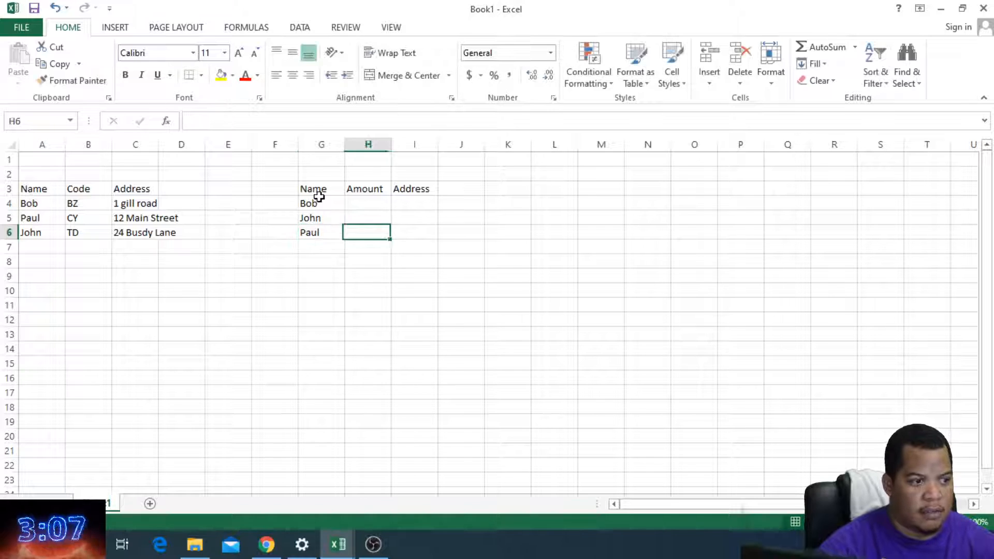
Step: Enter the amounts 200, 234 and 233 in H4:H6
{"action": "key", "text": "Up"}
{"action": "key", "text": "Up"}
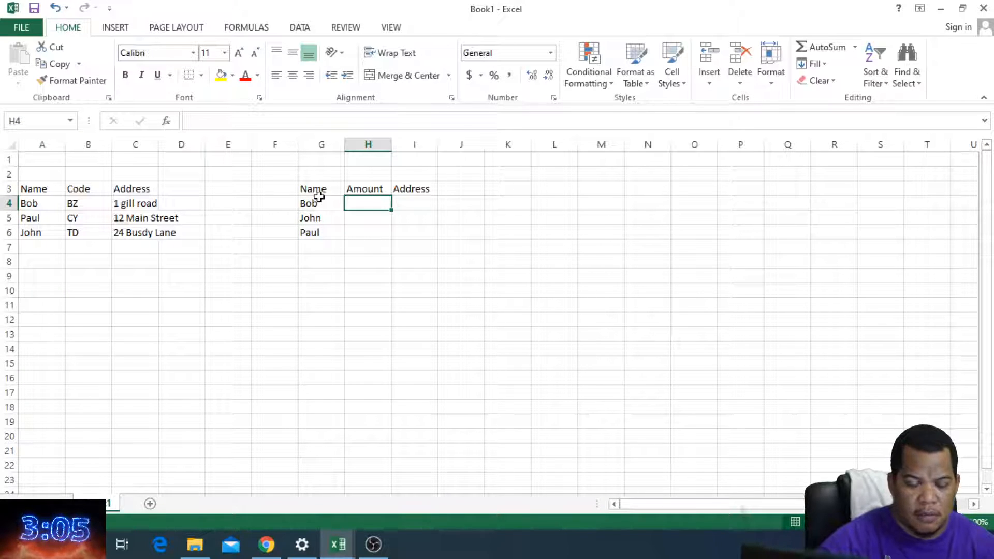
{"action": "type", "text": "200"}
{"action": "key", "text": "Return"}
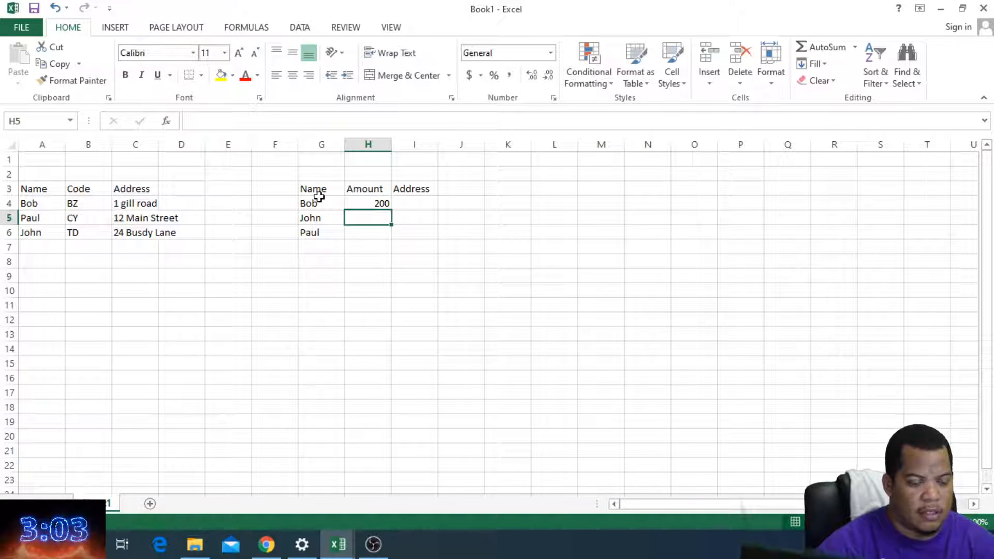
{"action": "type", "text": "234"}
{"action": "key", "text": "Return"}
{"action": "type", "text": "2"}
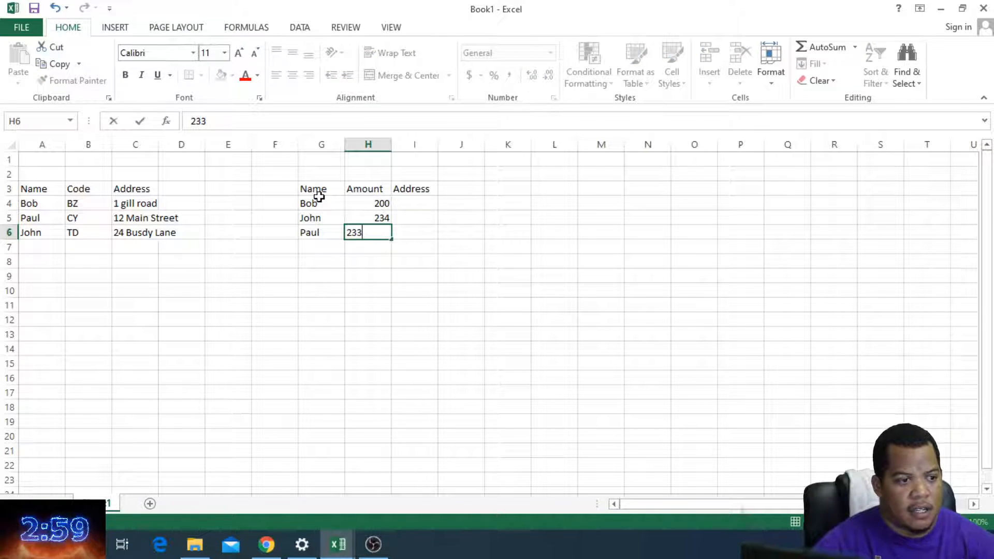
{"action": "type", "text": "33"}
{"action": "key", "text": "Return"}
{"action": "key", "text": "Up"}
{"action": "key", "text": "Up"}
{"action": "key", "text": "Up"}
{"action": "key", "text": "Up"}
{"action": "key", "text": "Right"}
{"action": "key", "text": "Down"}
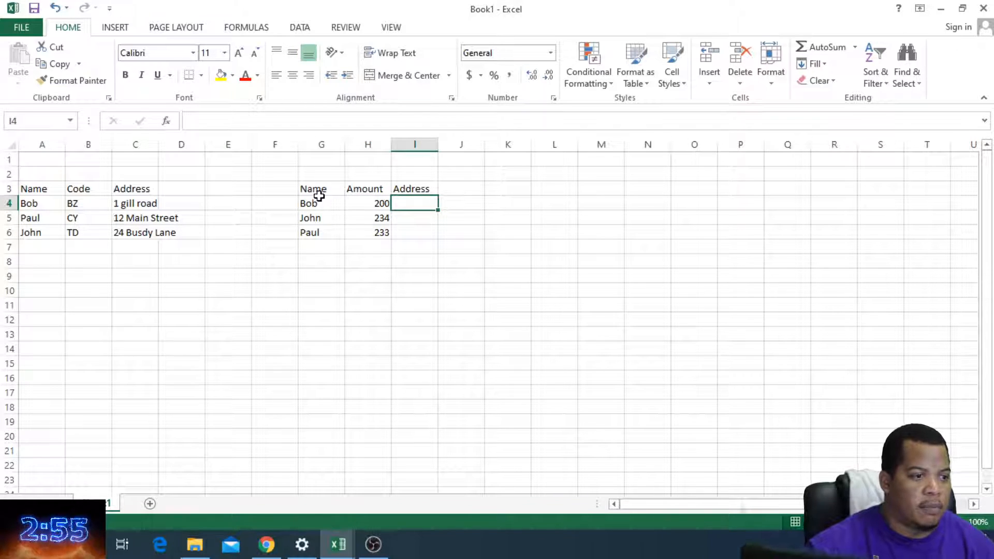
Step: Apply all borders to the second table, range G3:I6
{"action": "left_click_drag", "start_coordinate": [329, 188], "coordinate": [402, 233]}
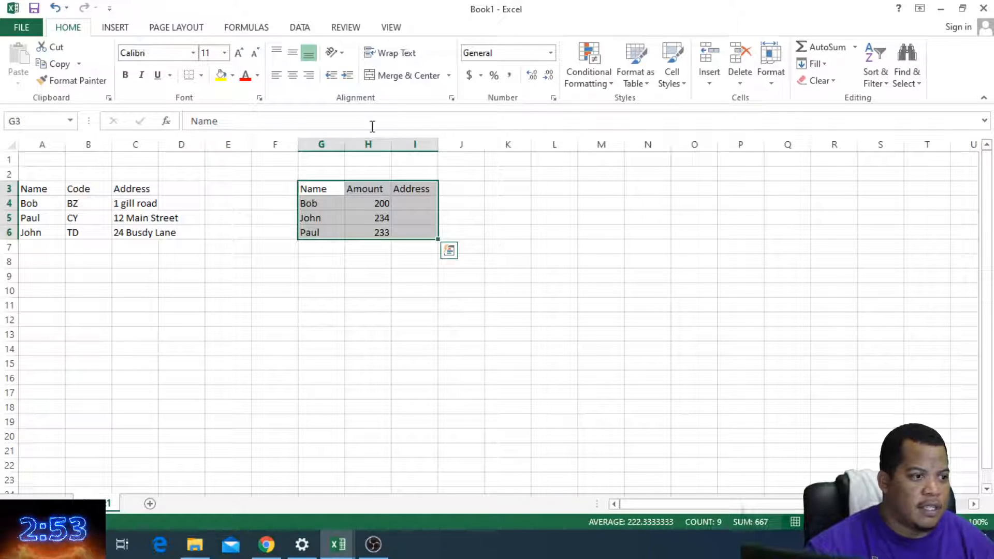
{"action": "left_click", "coordinate": [418, 210]}
{"action": "left_click_drag", "start_coordinate": [328, 188], "coordinate": [418, 232]}
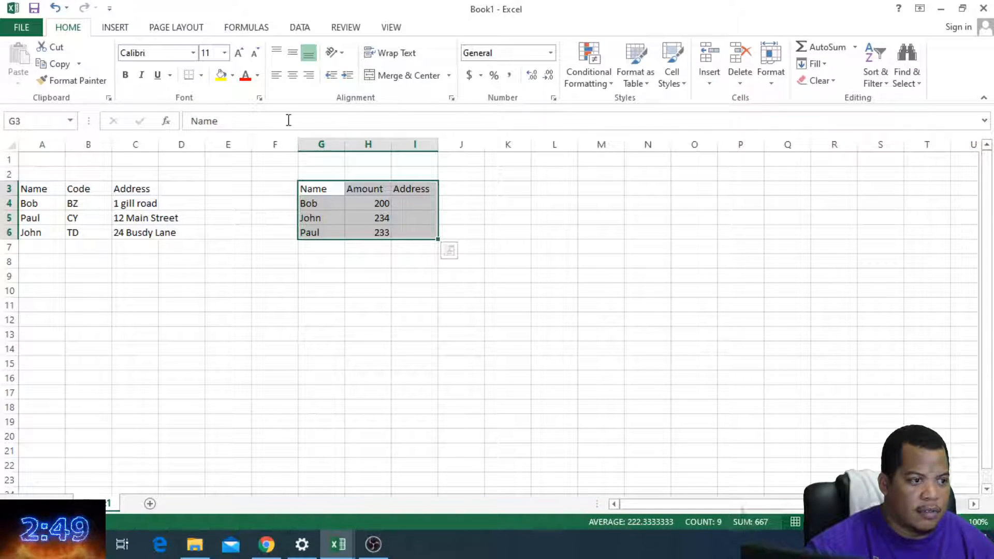
{"action": "left_click", "coordinate": [201, 75]}
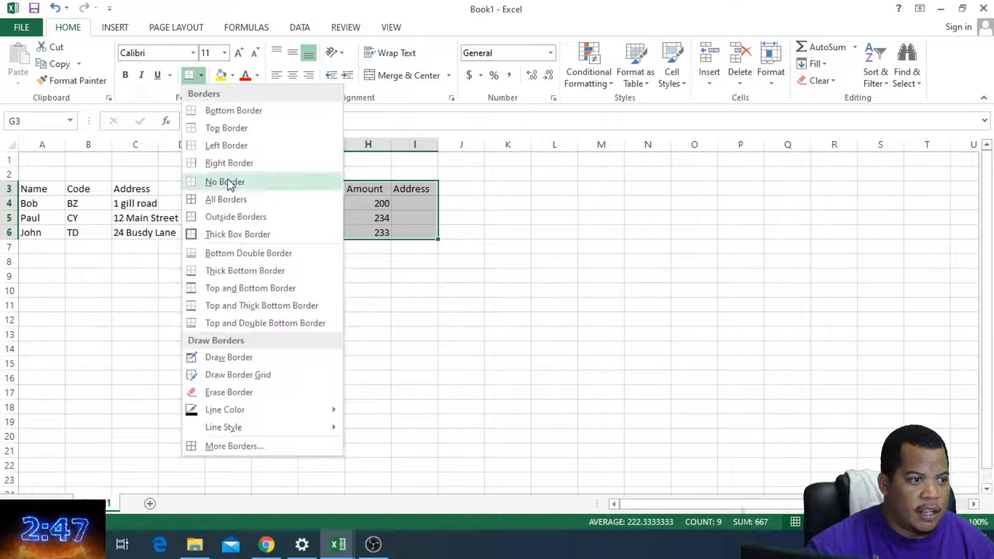
{"action": "left_click", "coordinate": [236, 200]}
{"action": "left_click", "coordinate": [411, 229]}
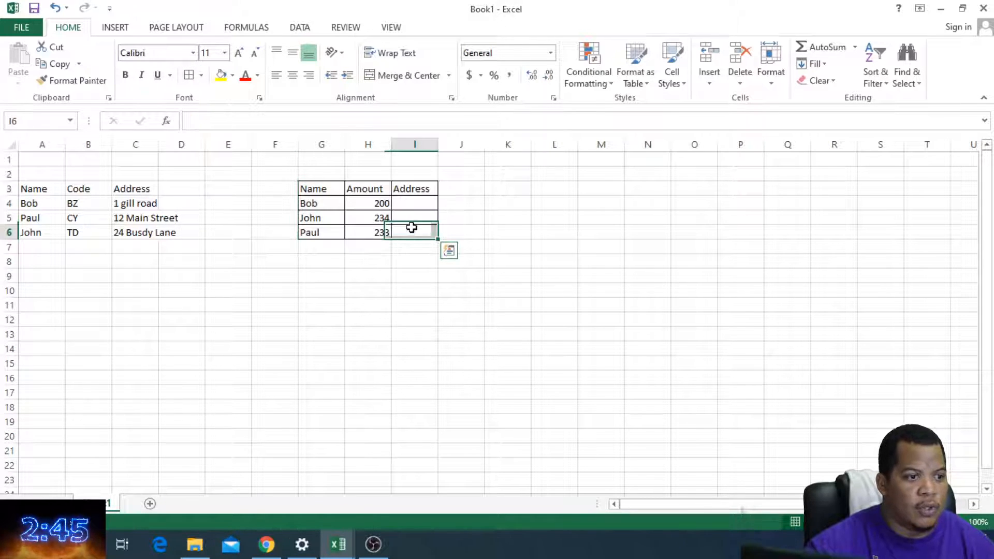
Step: Apply all borders to the first table, A3:C6, and widen column C to fit the addresses
{"action": "left_click_drag", "start_coordinate": [42, 189], "coordinate": [138, 228]}
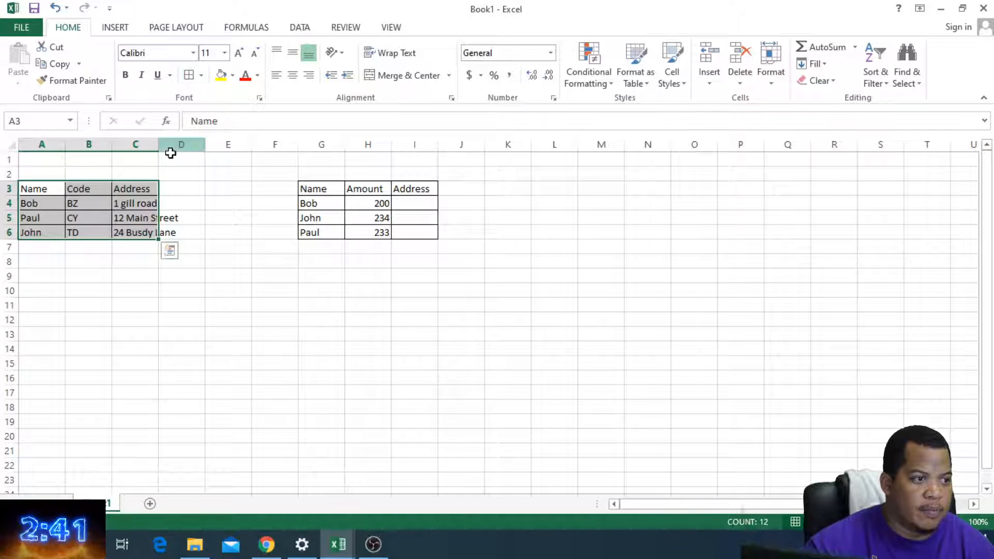
{"action": "left_click_drag", "start_coordinate": [158, 144], "coordinate": [206, 145]}
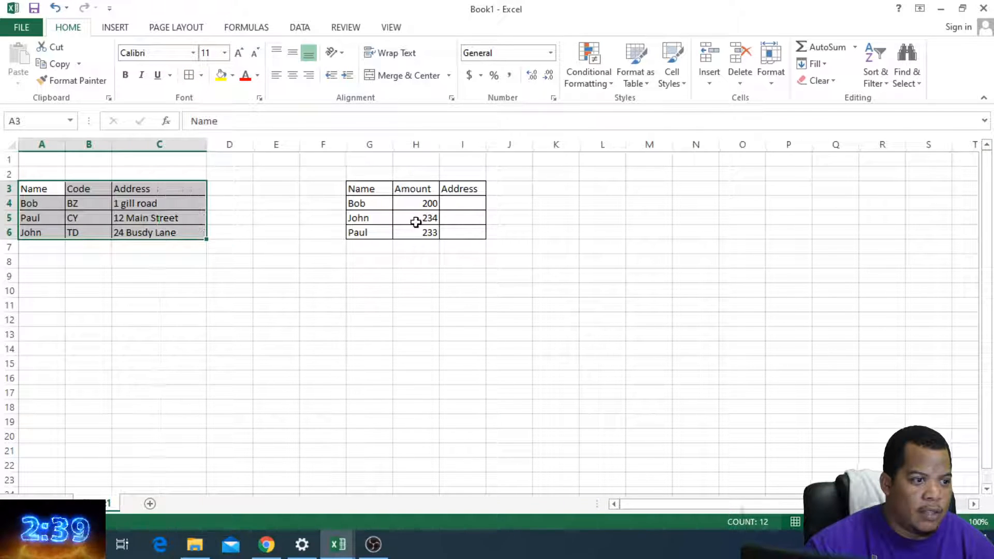
{"action": "left_click", "coordinate": [452, 204]}
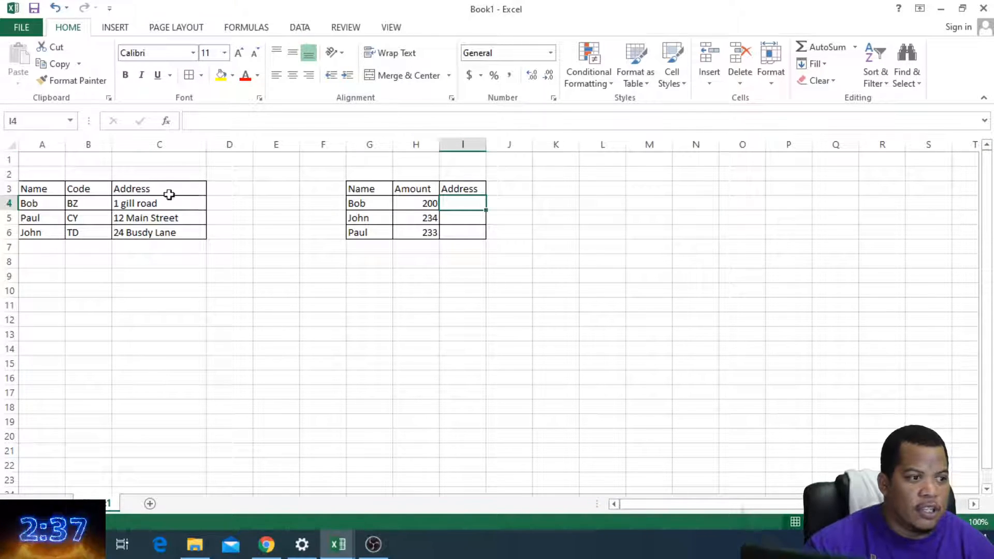
Step: Start a VLOOKUP formula in the first empty Address cell, I4
{"action": "scroll", "coordinate": [228, 249], "scroll_direction": "up", "scroll_amount": 5, "text": "ctrl"}
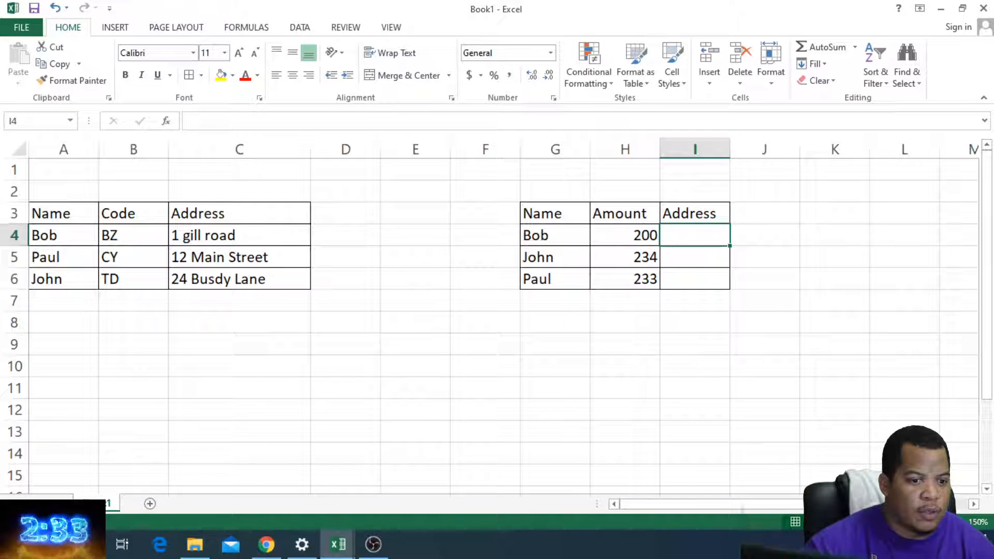
{"action": "scroll", "coordinate": [497, 310], "scroll_direction": "down", "scroll_amount": 1, "text": "ctrl"}
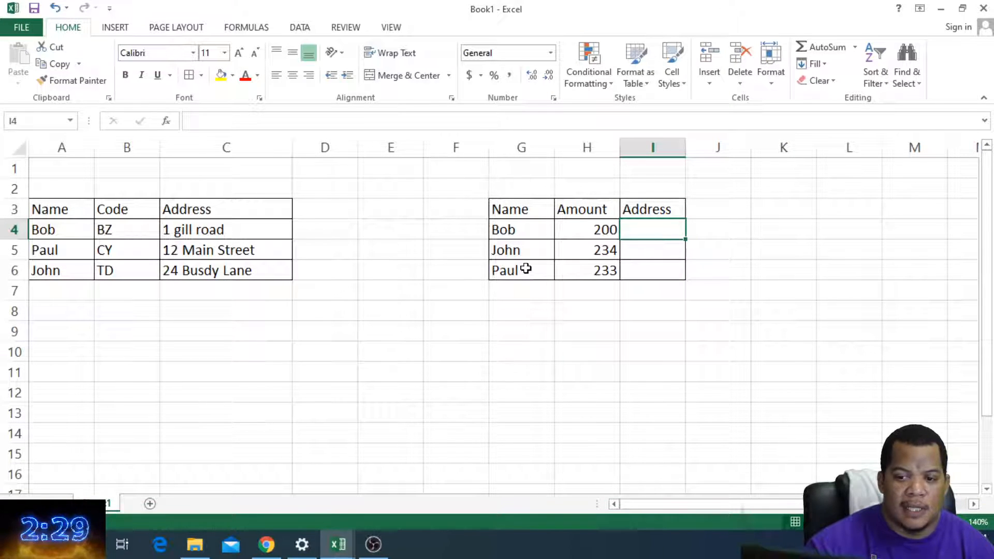
{"action": "left_click", "coordinate": [631, 246]}
{"action": "left_click", "coordinate": [635, 224]}
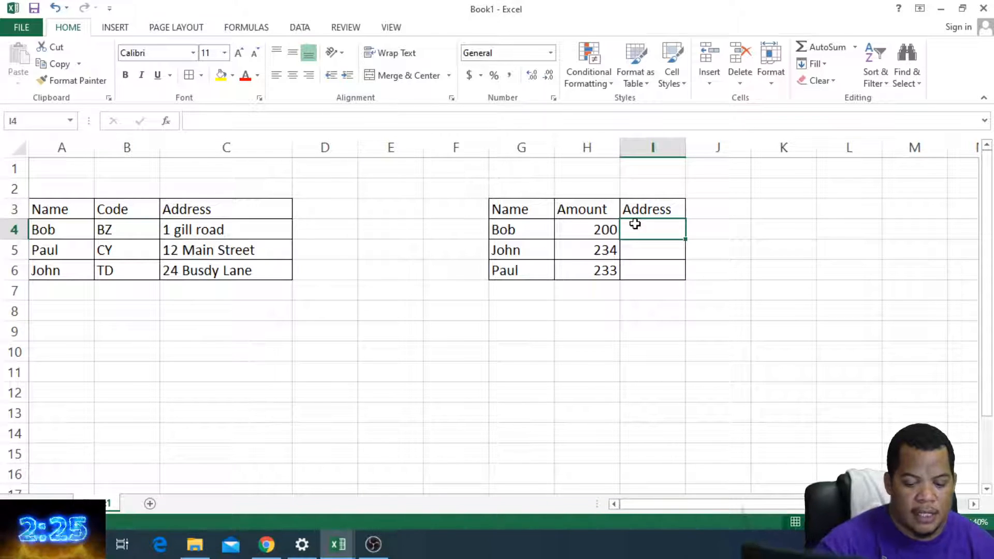
{"action": "type", "text": "=vol"}
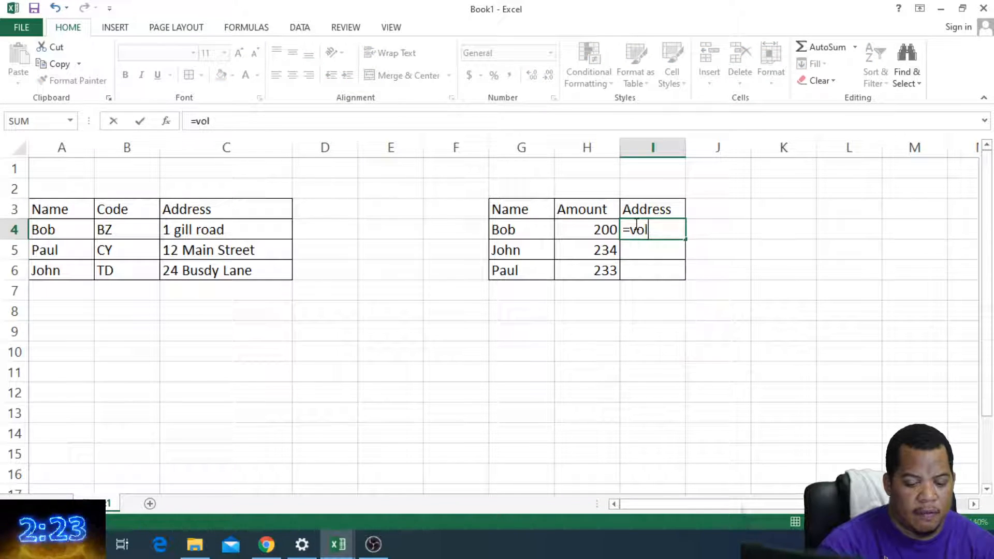
{"action": "key", "text": "BackSpace"}
{"action": "key", "text": "BackSpace"}
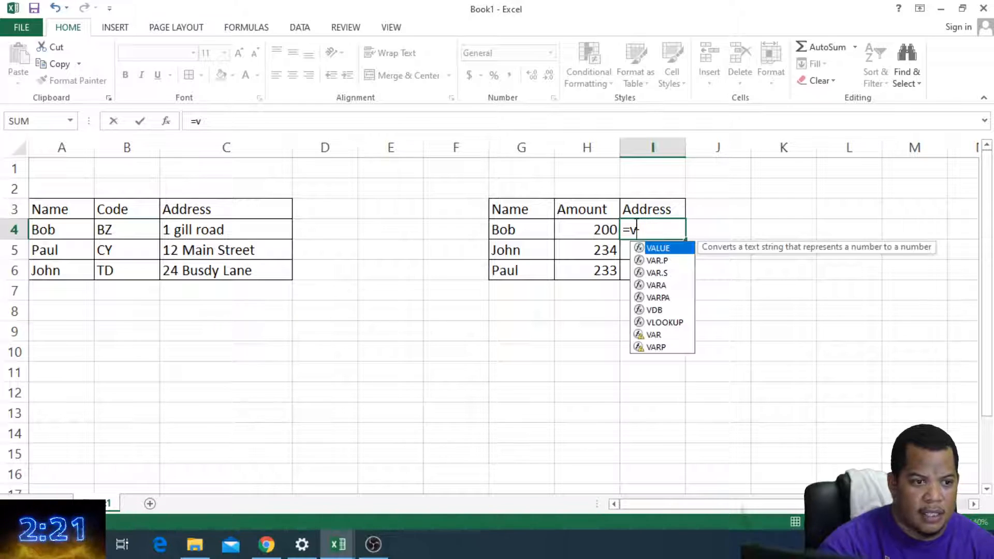
{"action": "type", "text": "lookup"}
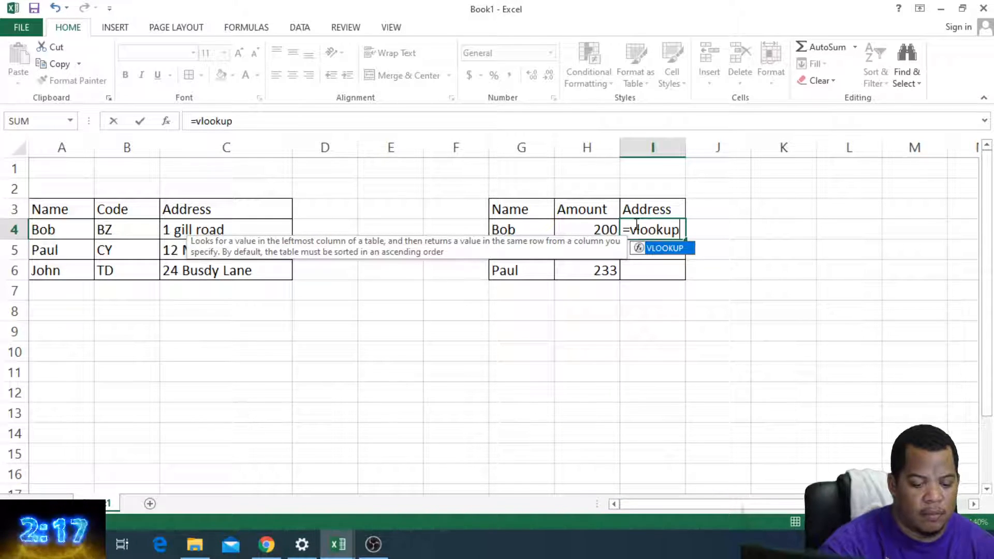
{"action": "type", "text": "("}
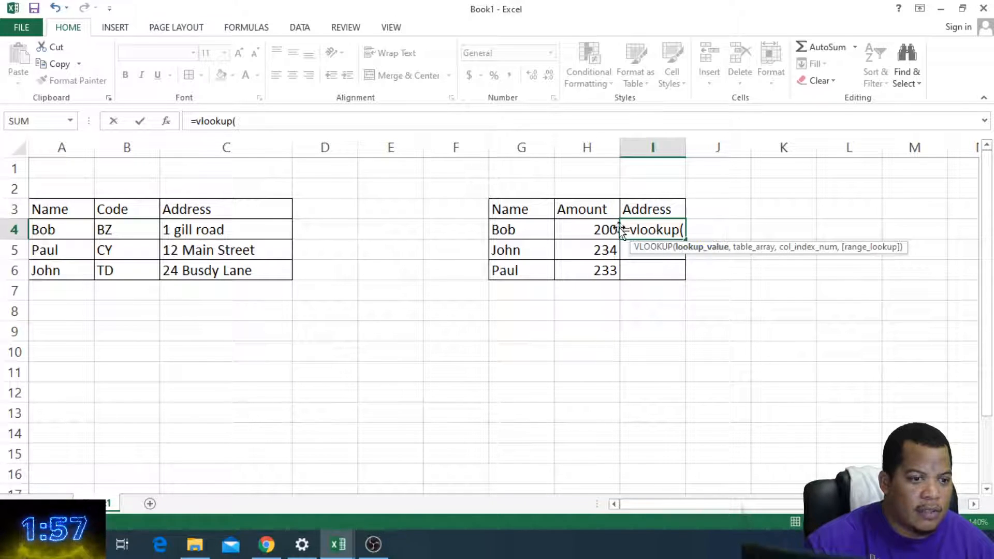
Step: Complete the VLOOKUP in I4 with lookup value G4, table array A4:C6 and column index 3
{"action": "left_click", "coordinate": [525, 229]}
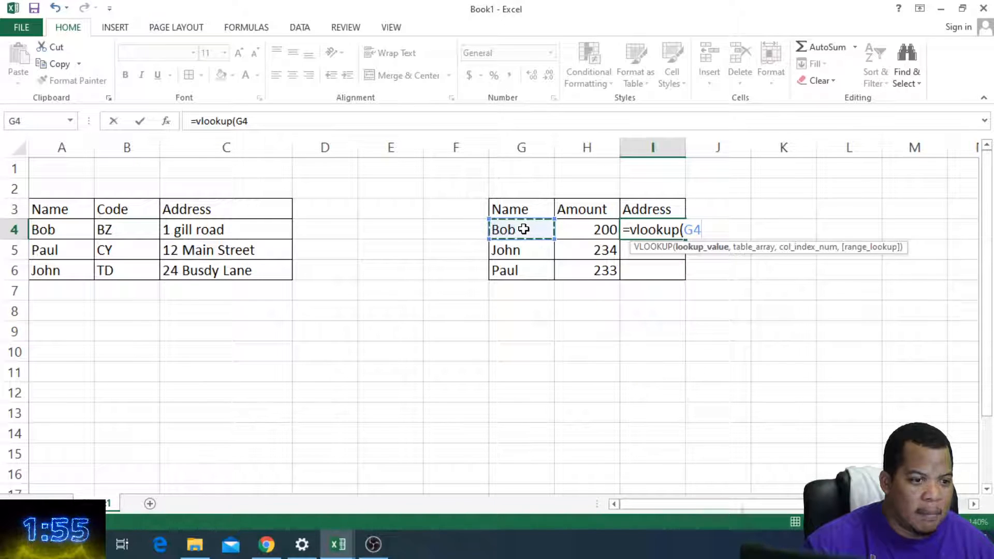
{"action": "type", "text": ","}
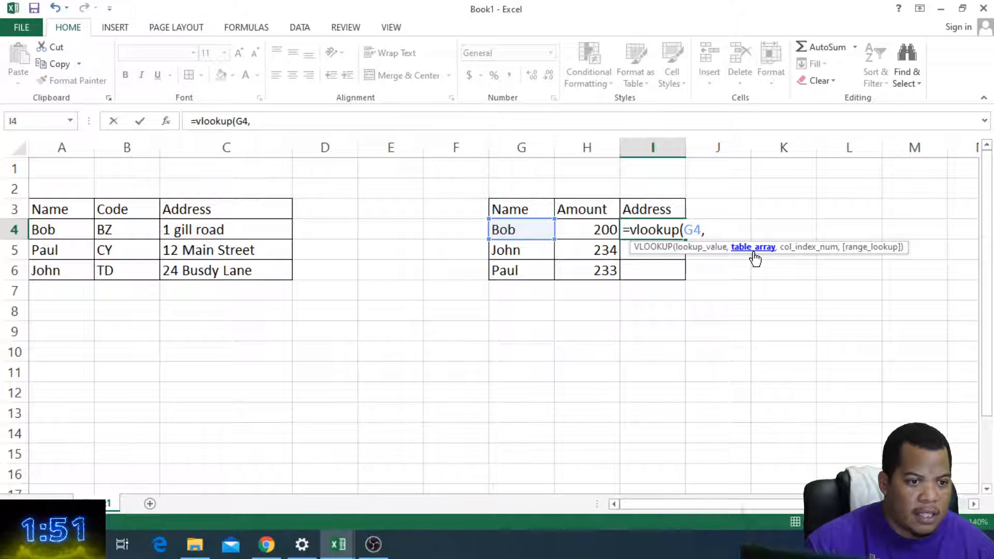
{"action": "left_click_drag", "start_coordinate": [58, 223], "coordinate": [205, 267]}
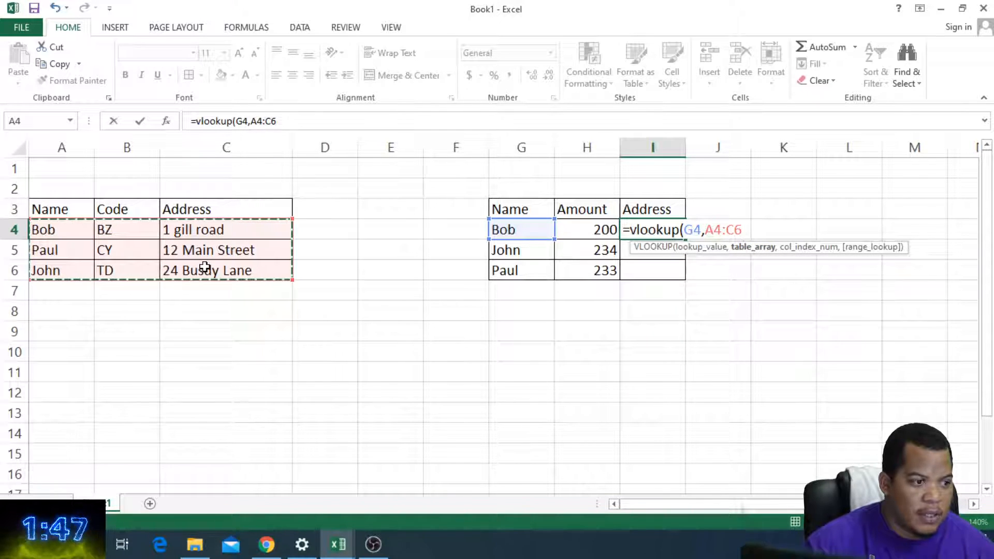
{"action": "type", "text": ","}
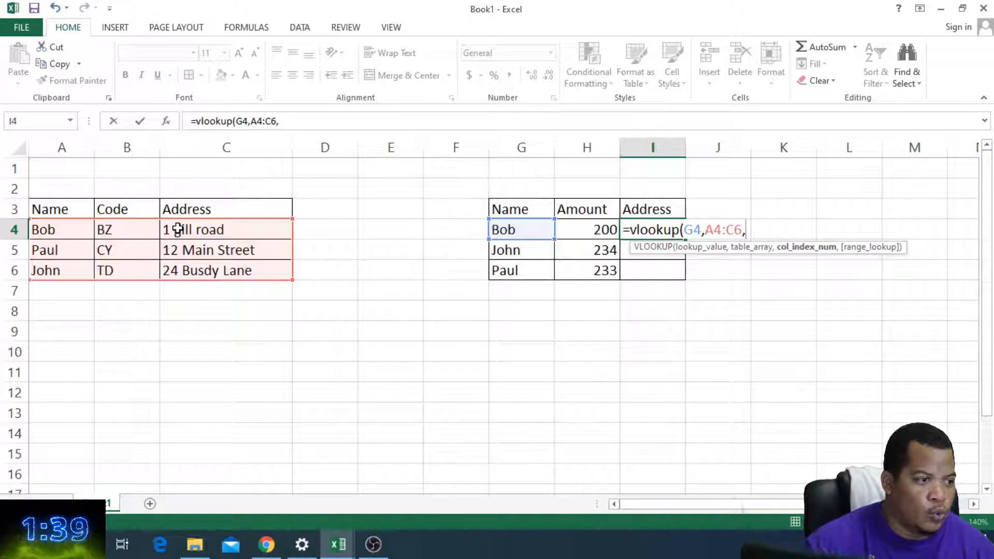
{"action": "type", "text": "3"}
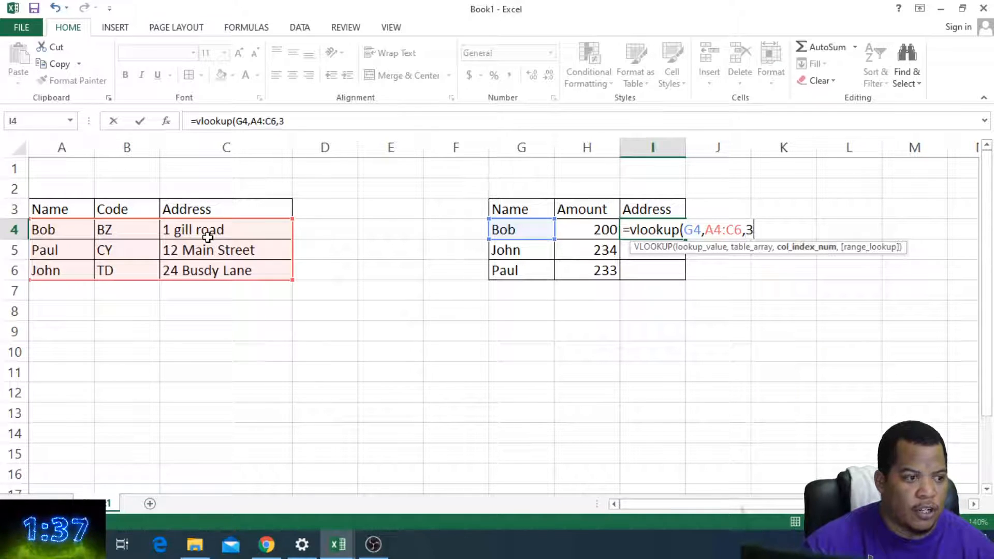
{"action": "type", "text": ")"}
{"action": "key", "text": "Return"}
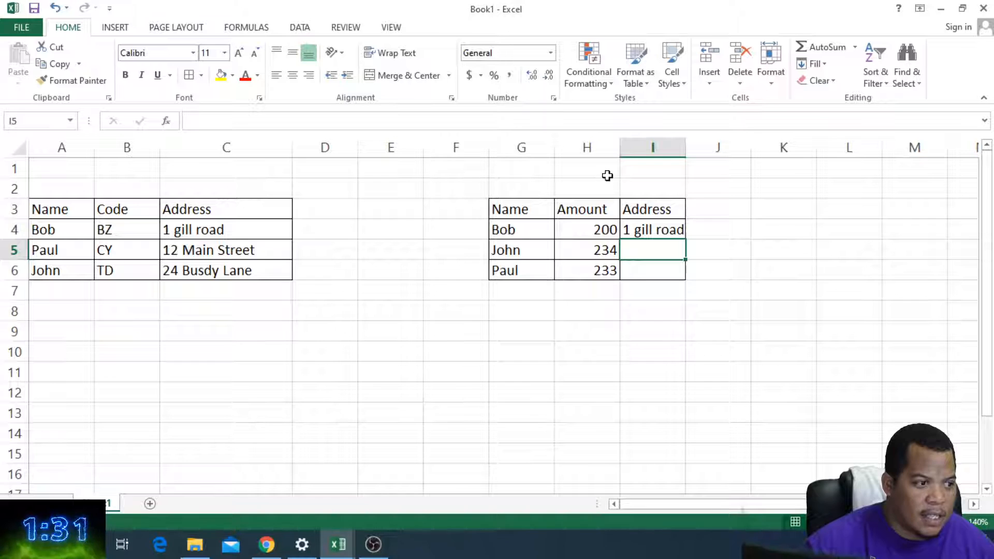
Step: Widen column I to fit the address and review the arguments of the VLOOKUP formula in I4
{"action": "left_click", "coordinate": [673, 232]}
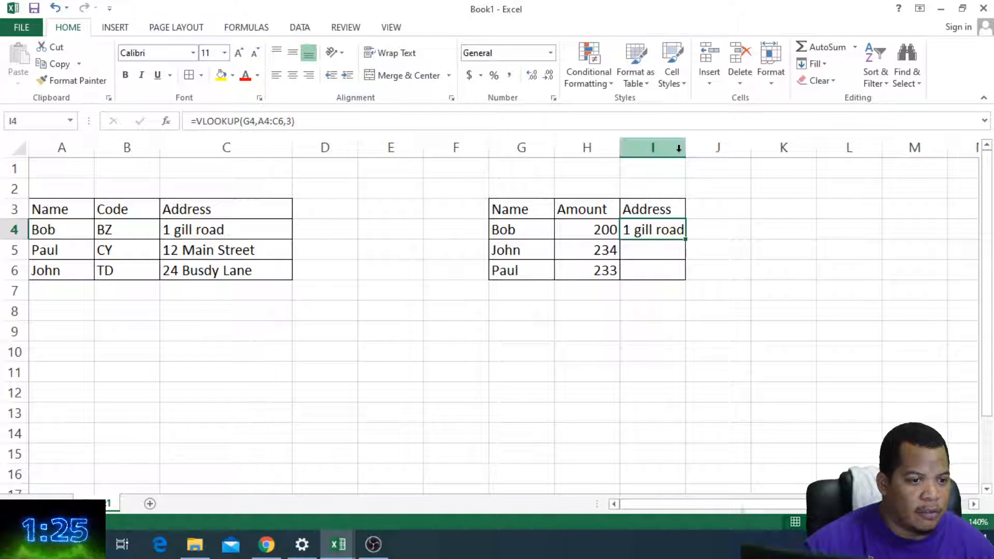
{"action": "left_click_drag", "start_coordinate": [684, 149], "coordinate": [738, 164]}
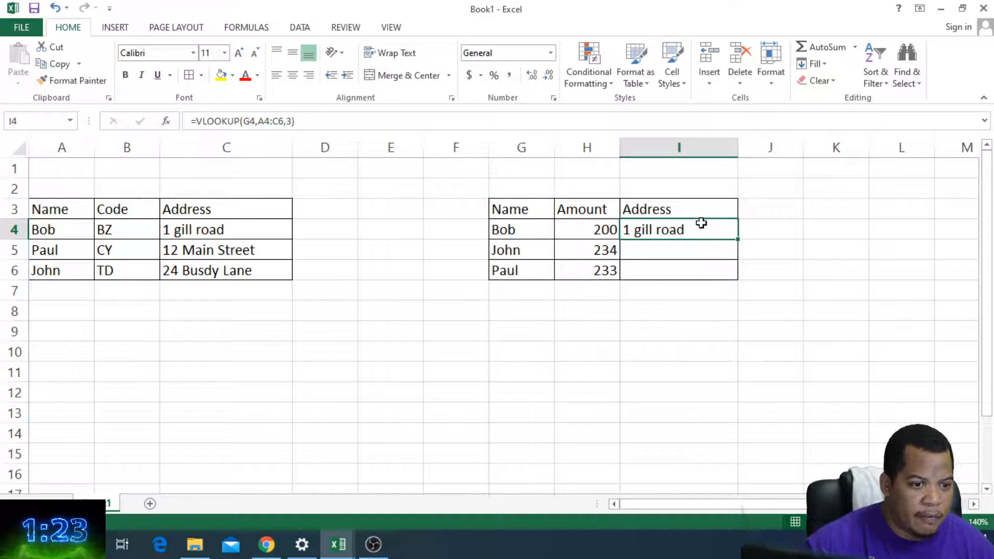
{"action": "double_click", "coordinate": [690, 228]}
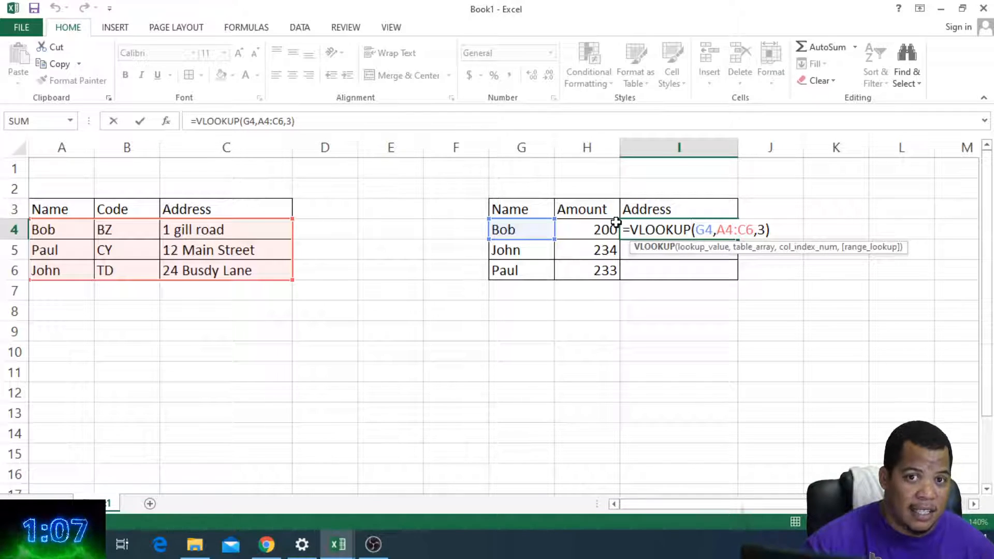
{"action": "key", "text": "Return"}
Step: Make the table array in I4's VLOOKUP absolute as $A$4:$C$6, then reopen the formula to check it
{"action": "left_click", "coordinate": [694, 230]}
{"action": "double_click", "coordinate": [700, 230]}
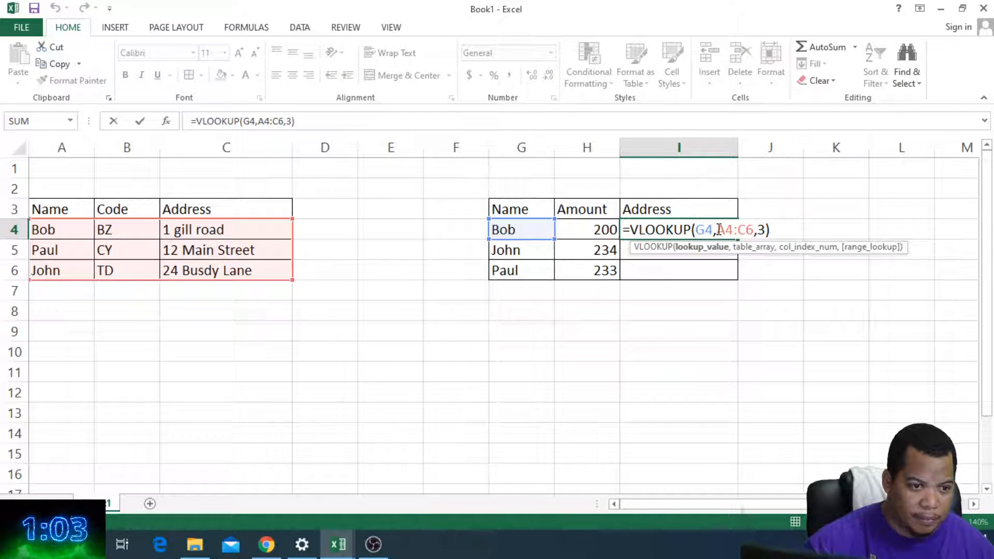
{"action": "type", "text": "$"}
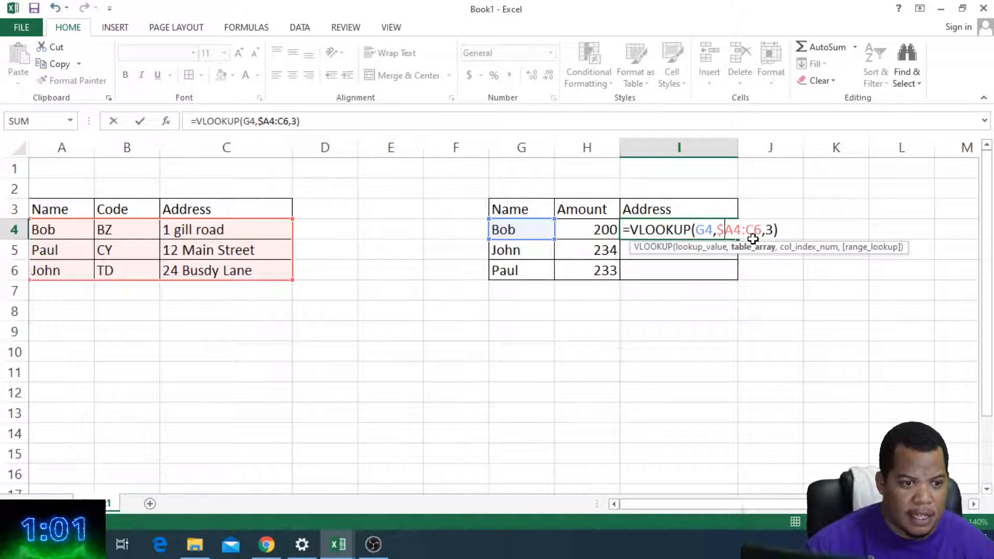
{"action": "key", "text": "Right"}
{"action": "type", "text": "$A"}
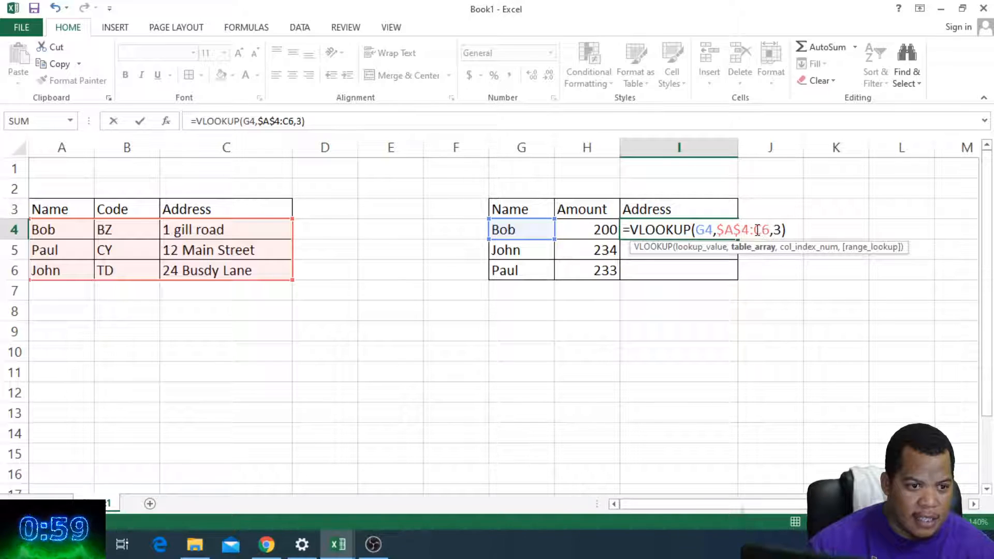
{"action": "type", "text": "$"}
{"action": "key", "text": "Right"}
{"action": "type", "text": "$"}
{"action": "left_click", "coordinate": [746, 267]}
{"action": "left_click", "coordinate": [710, 229]}
{"action": "double_click", "coordinate": [727, 234]}
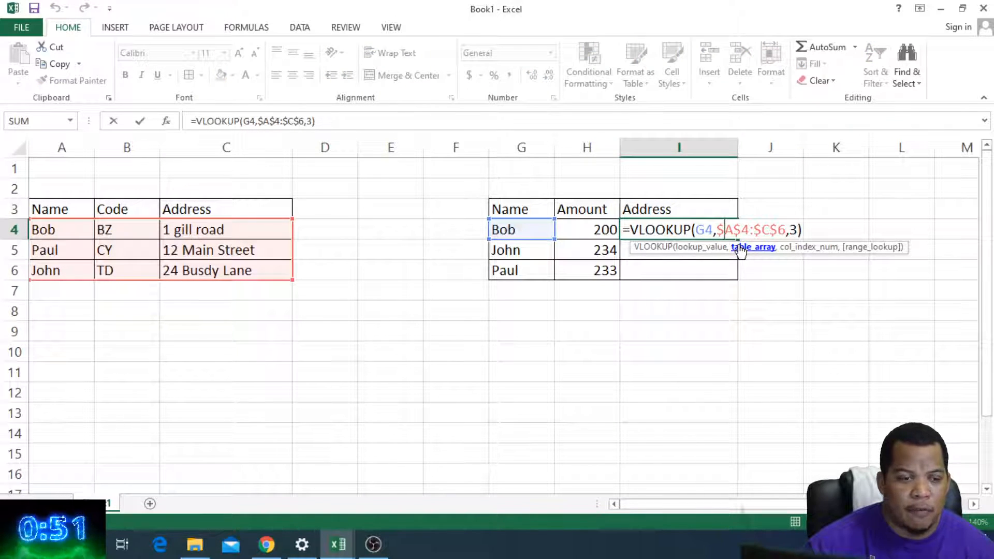
Step: Fill the VLOOKUP formula from I4 down through I6
{"action": "left_click", "coordinate": [709, 265]}
{"action": "left_click", "coordinate": [710, 233]}
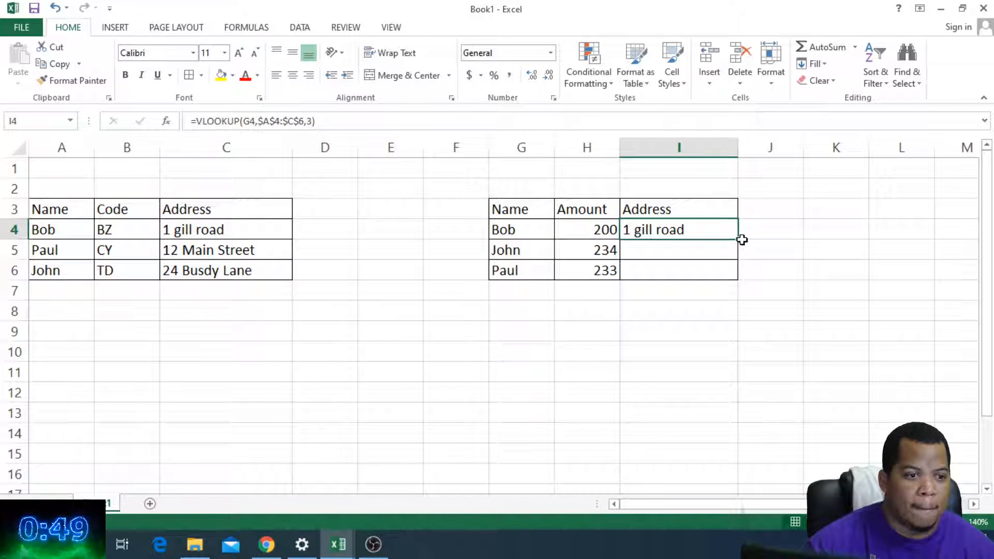
{"action": "left_click_drag", "start_coordinate": [740, 238], "coordinate": [739, 272]}
{"action": "left_click", "coordinate": [737, 309]}
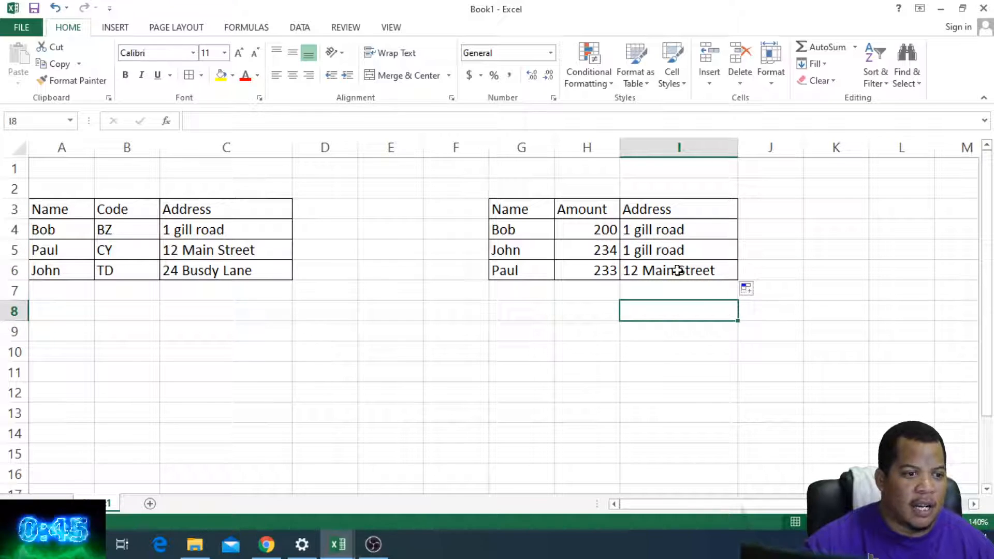
Step: Compare the looked-up addresses and formulas in I4:I6 with the names and addresses in the first table
{"action": "left_click", "coordinate": [664, 252]}
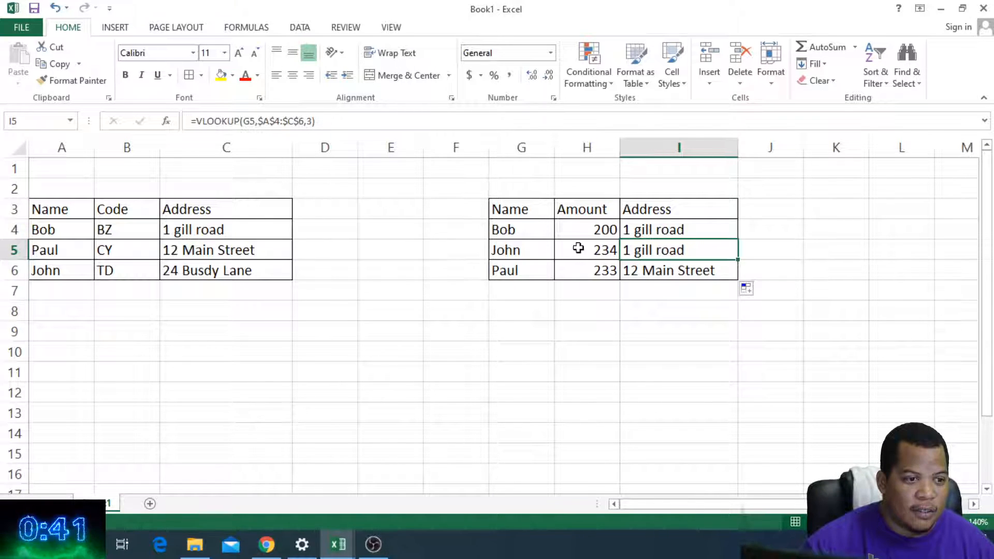
{"action": "left_click", "coordinate": [526, 251]}
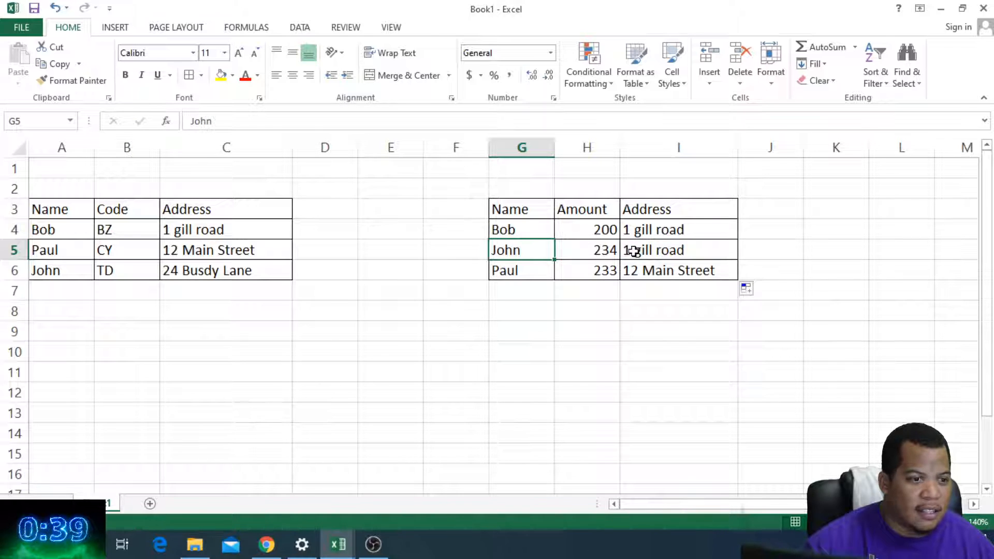
{"action": "left_click", "coordinate": [632, 251]}
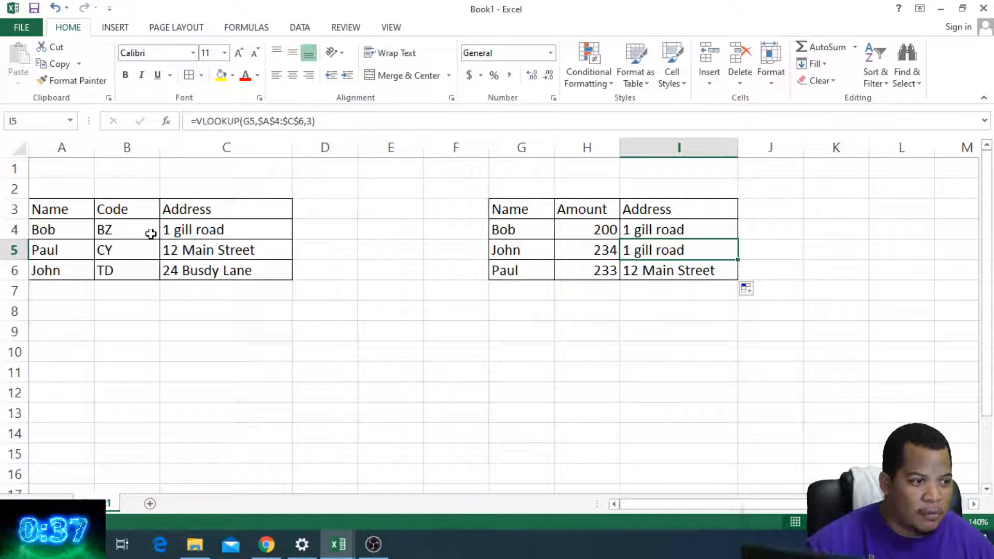
{"action": "left_click", "coordinate": [66, 270]}
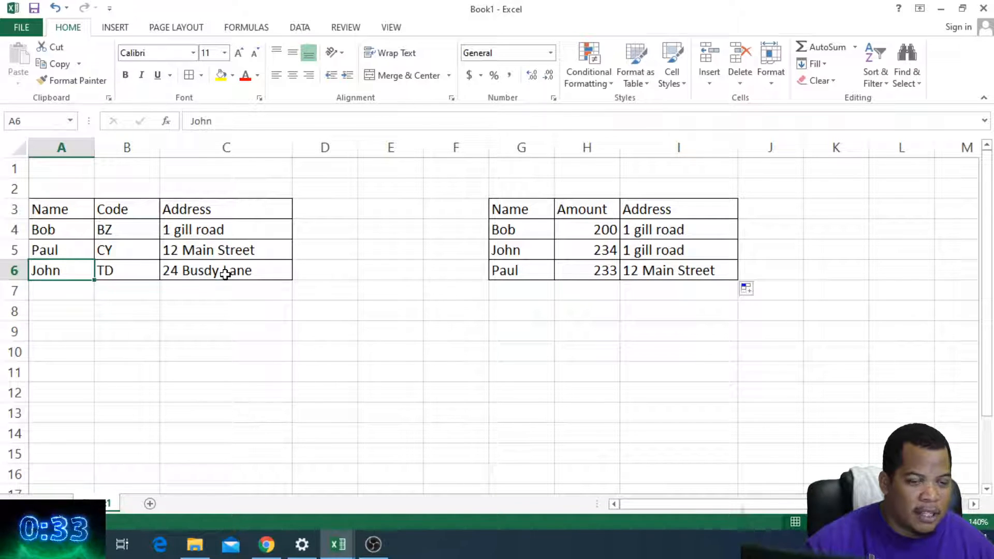
{"action": "left_click", "coordinate": [649, 270]}
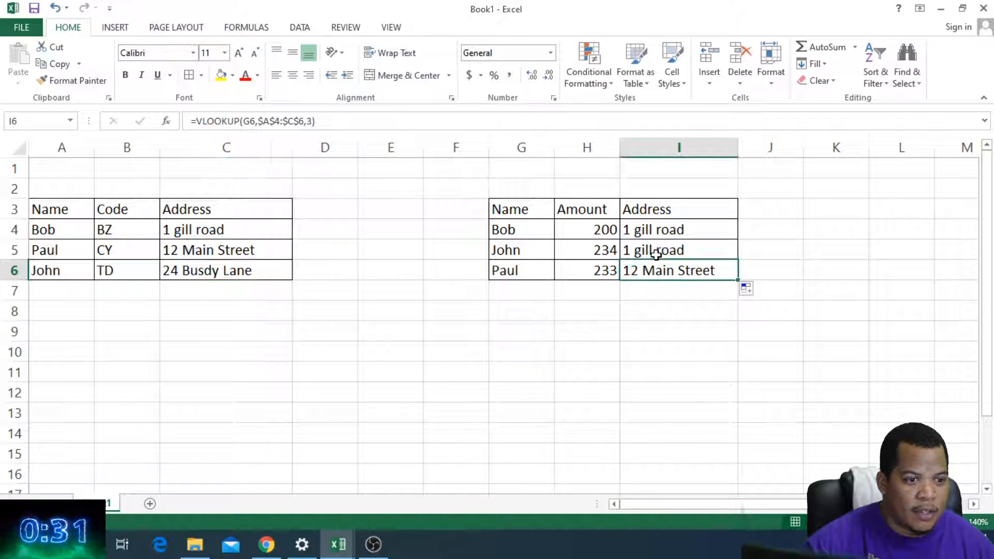
{"action": "left_click", "coordinate": [657, 253]}
{"action": "left_click", "coordinate": [659, 230]}
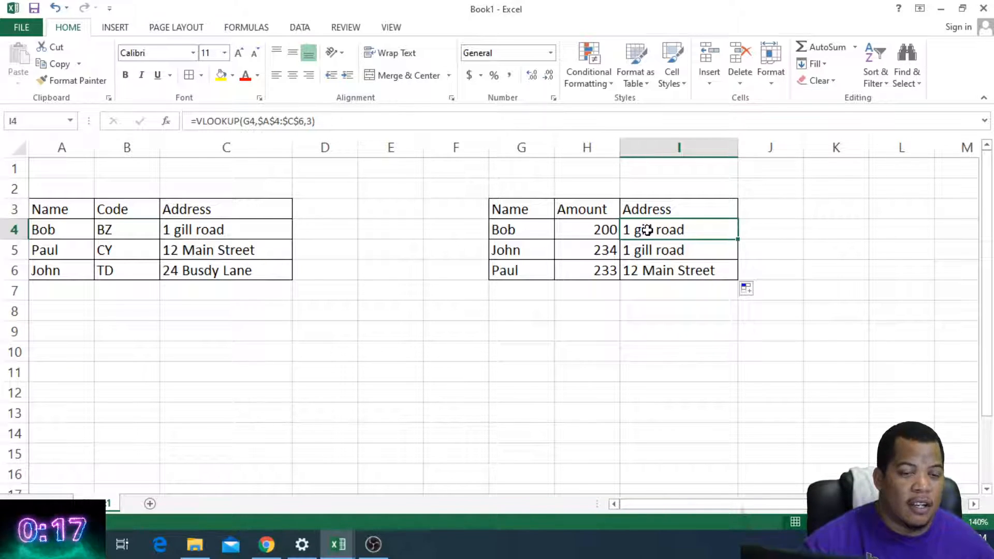
Step: Sort the first table's rows A4:C6 by Column C on values, A to Z
{"action": "left_click_drag", "start_coordinate": [67, 231], "coordinate": [155, 264]}
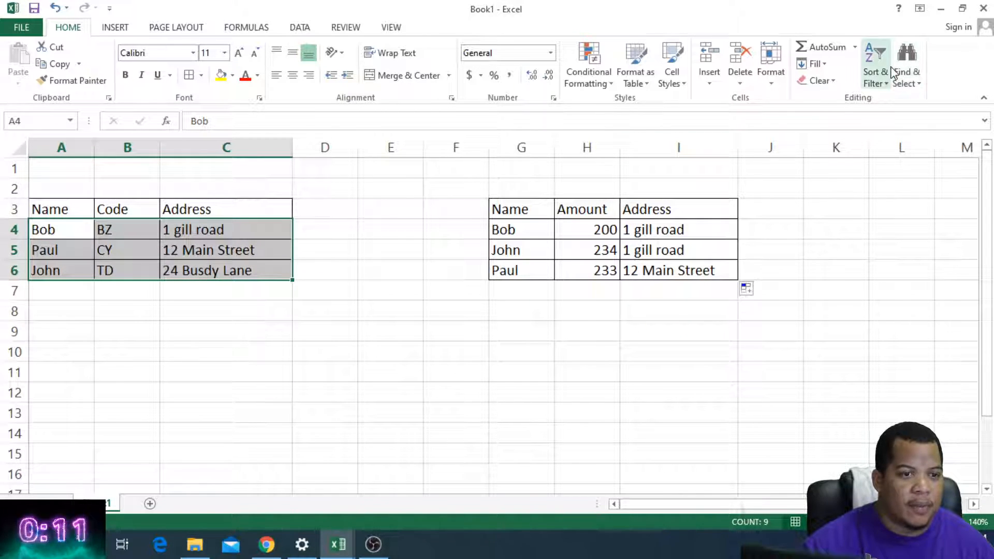
{"action": "left_click", "coordinate": [885, 82]}
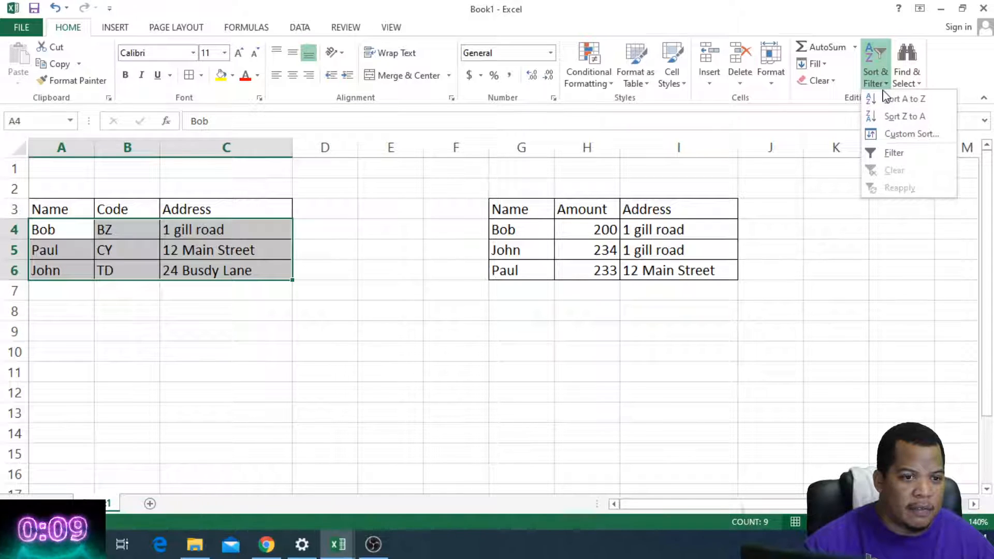
{"action": "left_click", "coordinate": [897, 135]}
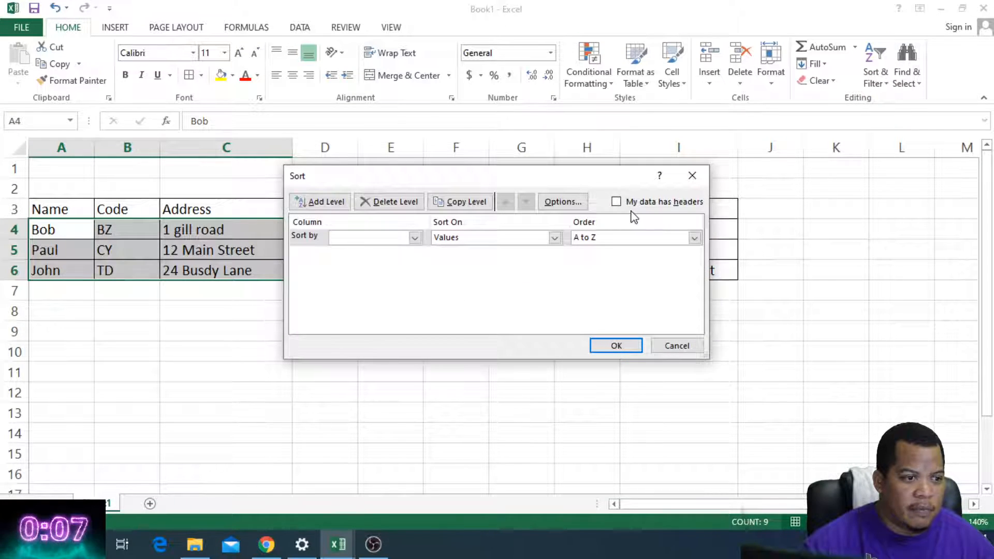
{"action": "left_click", "coordinate": [415, 238]}
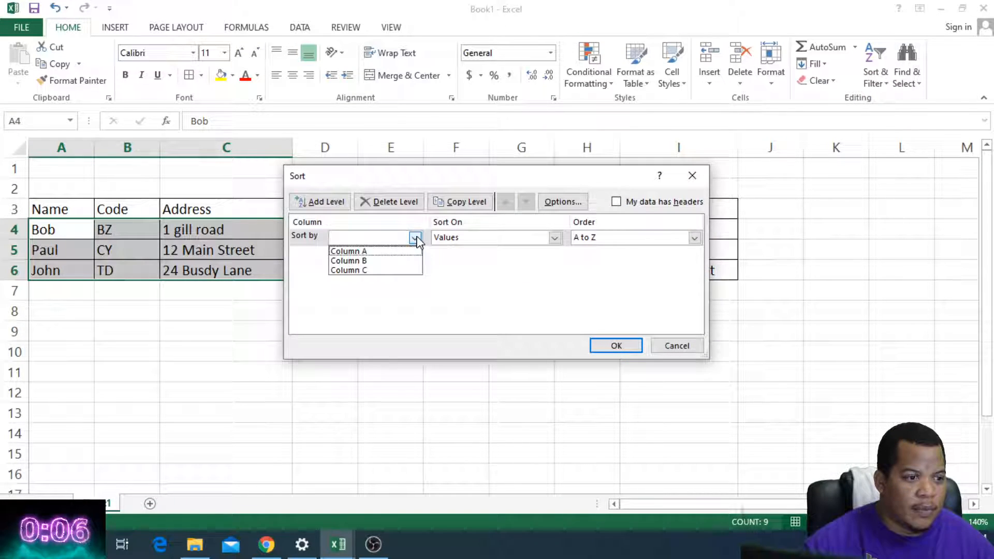
{"action": "left_click", "coordinate": [374, 270]}
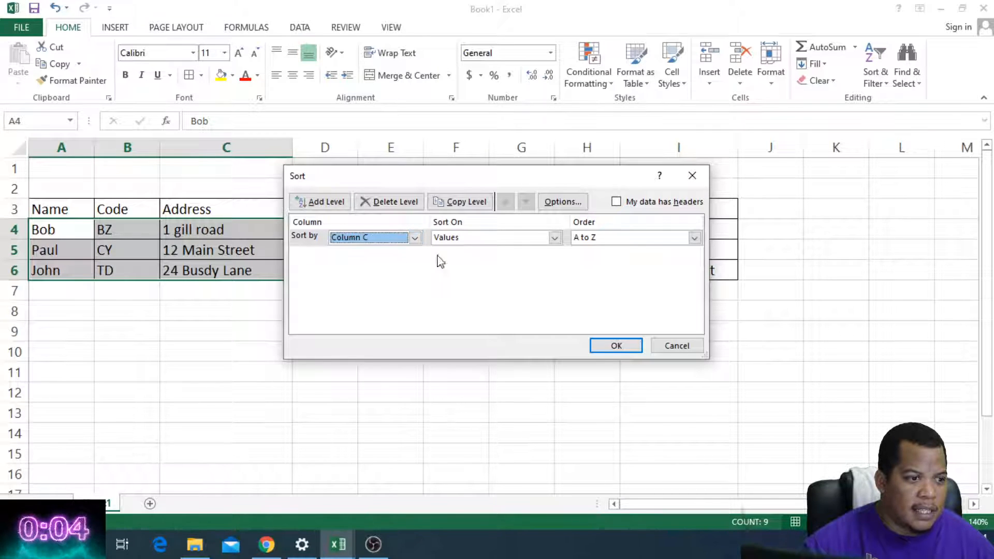
{"action": "left_click", "coordinate": [555, 238]}
{"action": "left_click", "coordinate": [553, 251]}
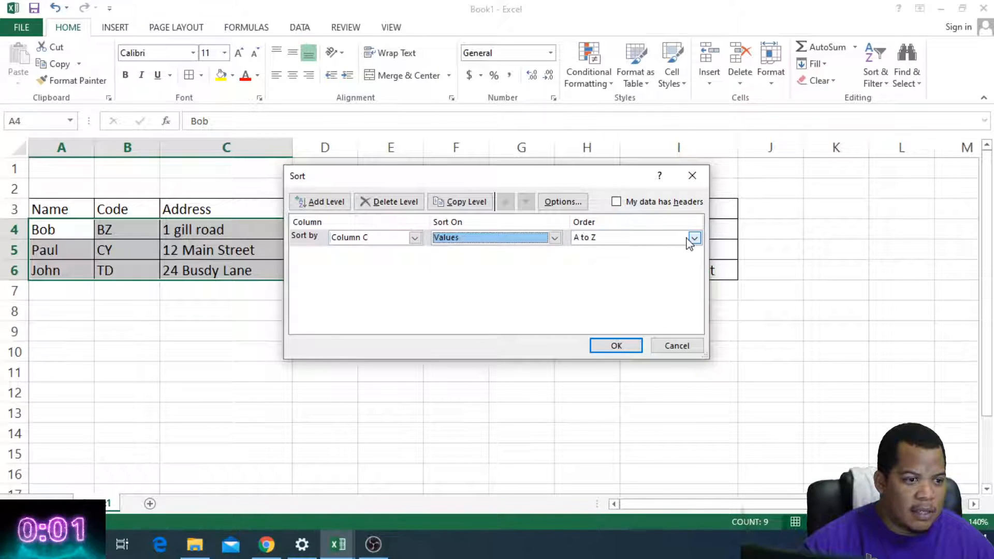
{"action": "left_click", "coordinate": [628, 344]}
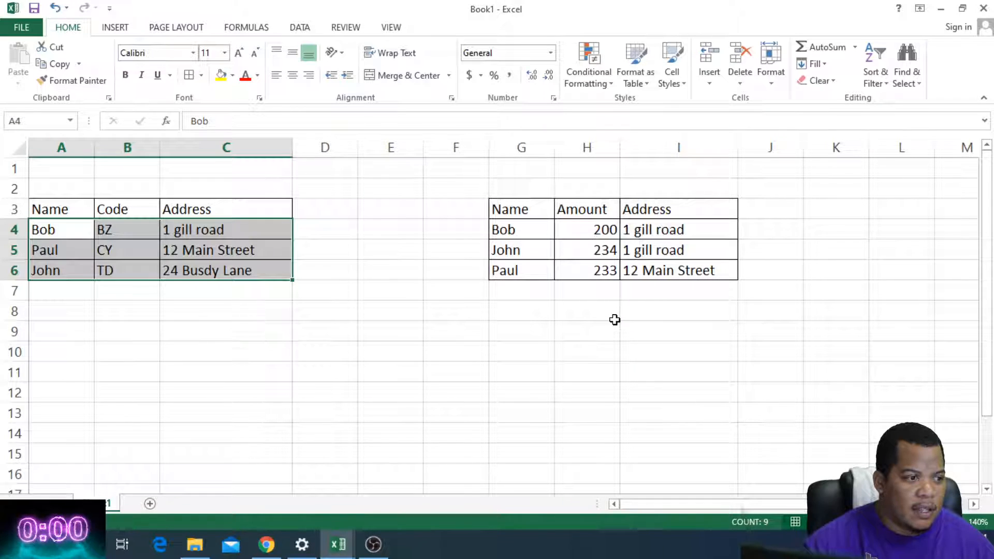
{"action": "left_click", "coordinate": [409, 272]}
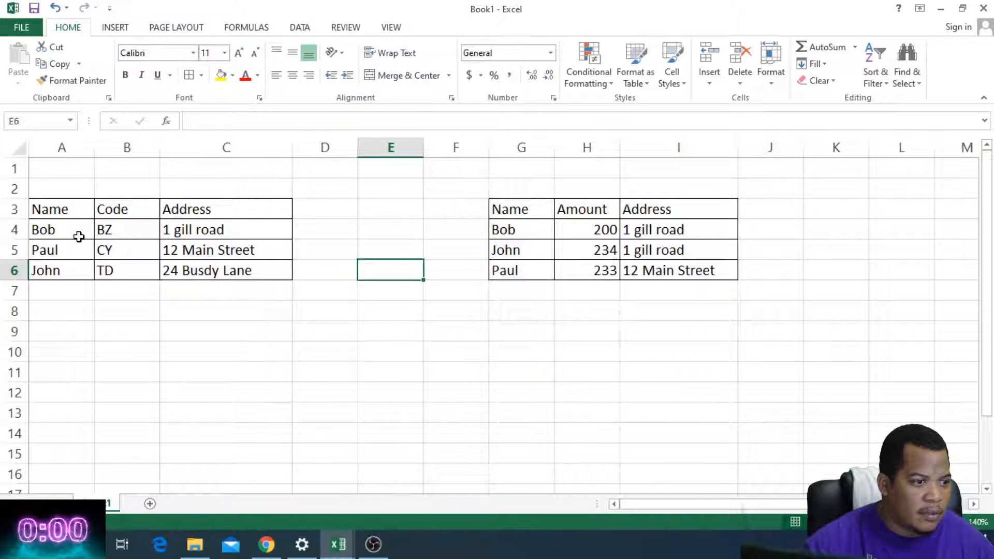
Step: Try sorting the first table's rows A4:C6 from Z to A, and undo the sort
{"action": "left_click", "coordinate": [60, 232]}
{"action": "left_click_drag", "start_coordinate": [60, 232], "coordinate": [207, 269]}
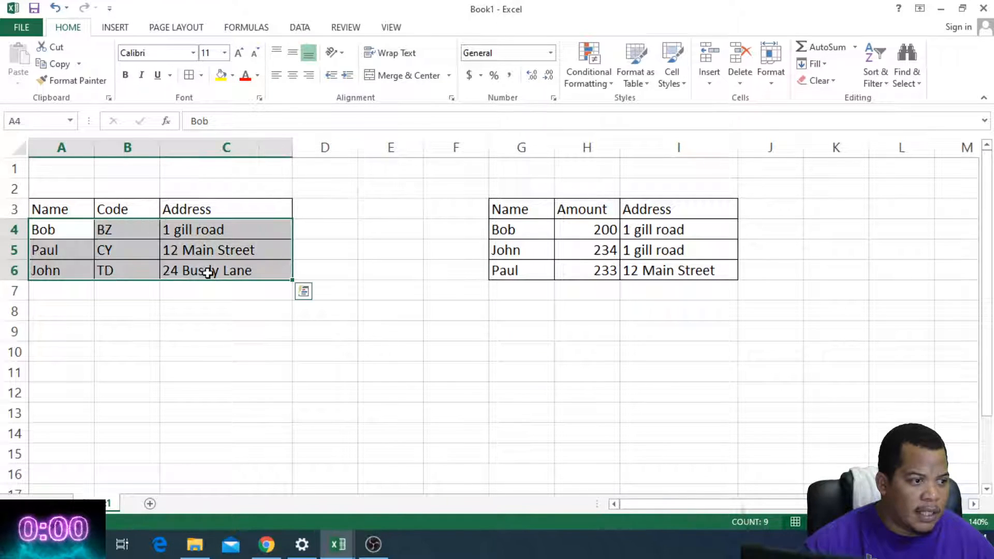
{"action": "left_click", "coordinate": [875, 61]}
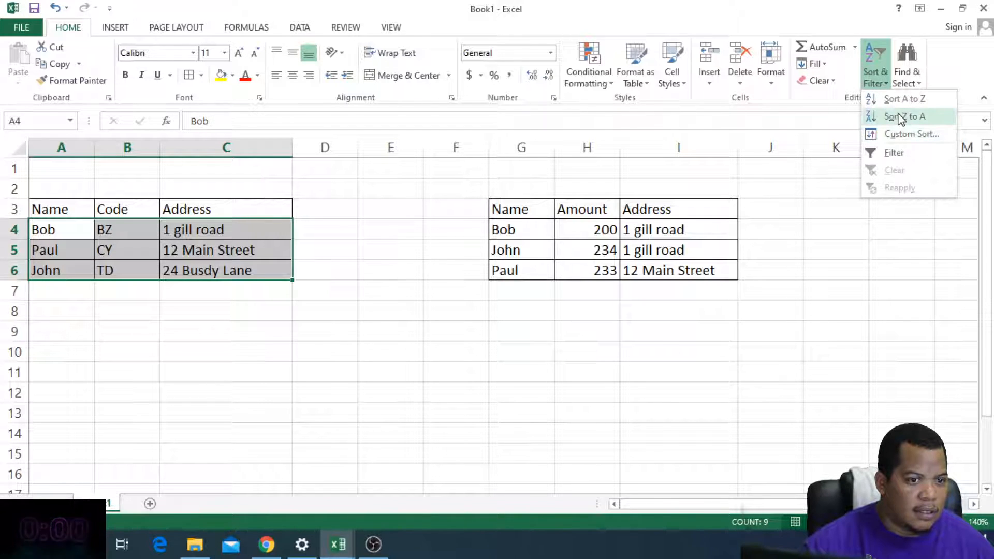
{"action": "left_click", "coordinate": [901, 118]}
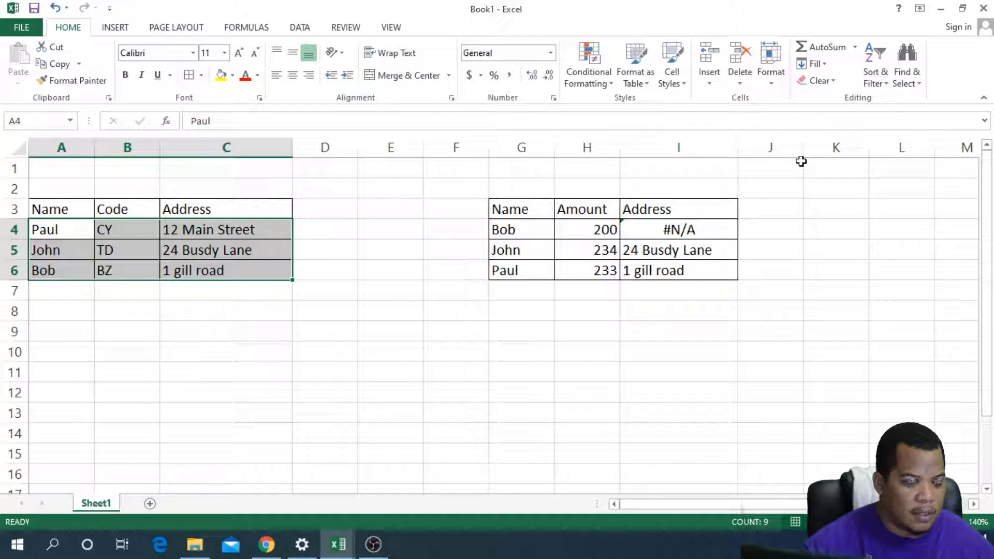
{"action": "key", "text": "ctrl+z"}
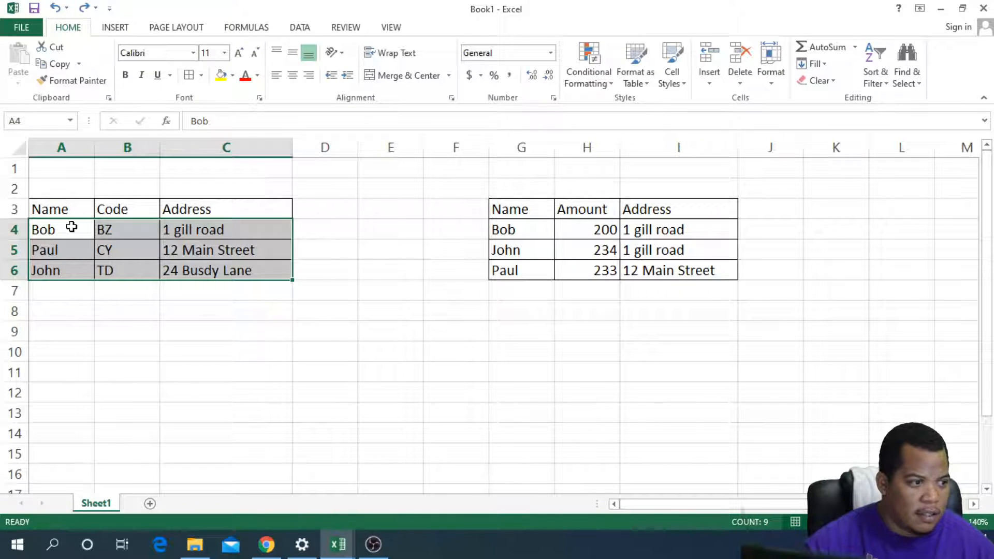
Step: Apply a custom sort to A4:C6 by Column A on values, A to Z
{"action": "left_click", "coordinate": [875, 65]}
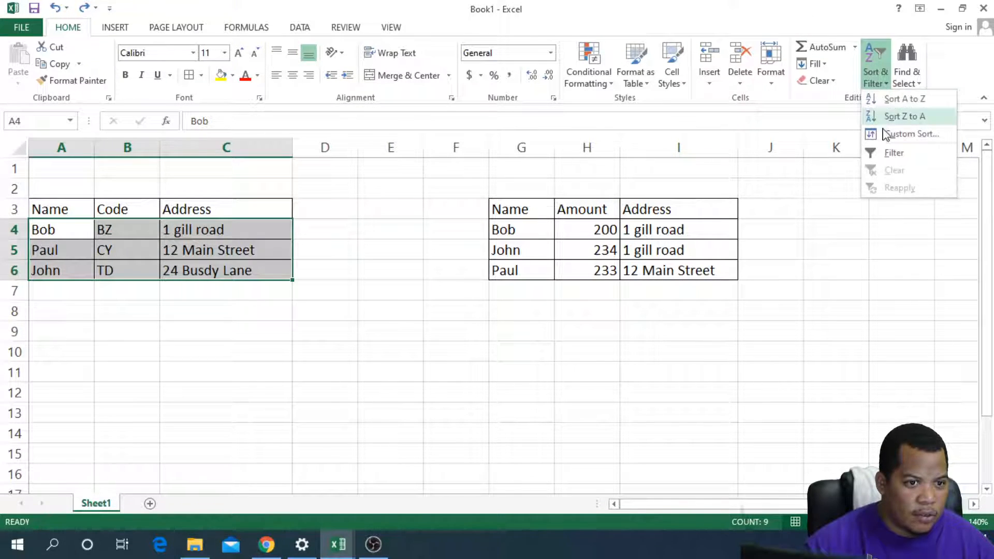
{"action": "left_click", "coordinate": [887, 134]}
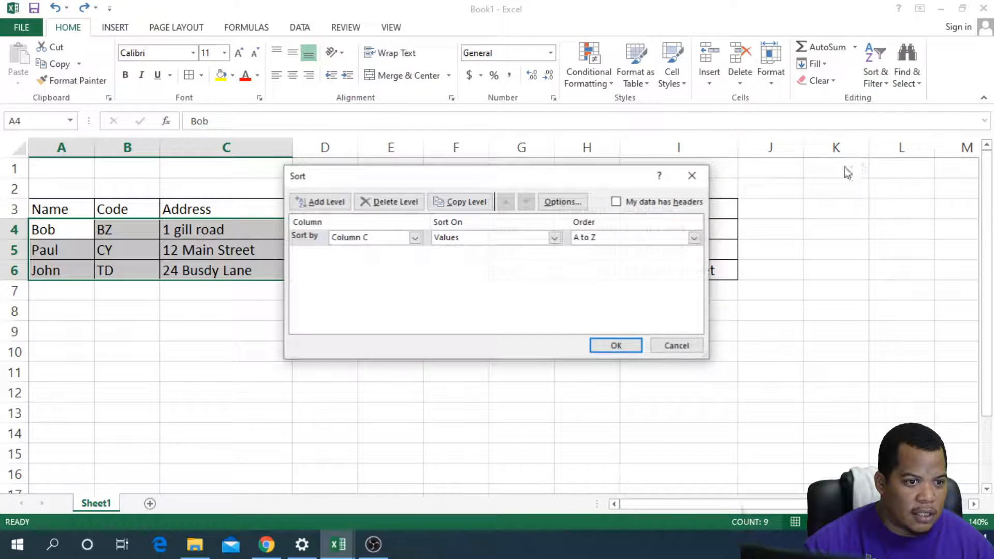
{"action": "left_click", "coordinate": [417, 238]}
{"action": "left_click", "coordinate": [367, 250]}
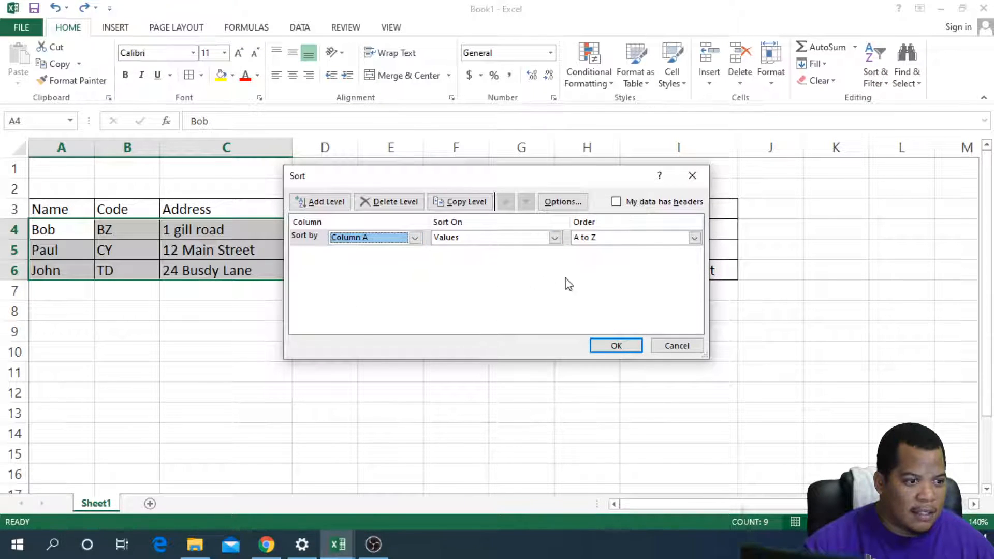
{"action": "left_click", "coordinate": [616, 345]}
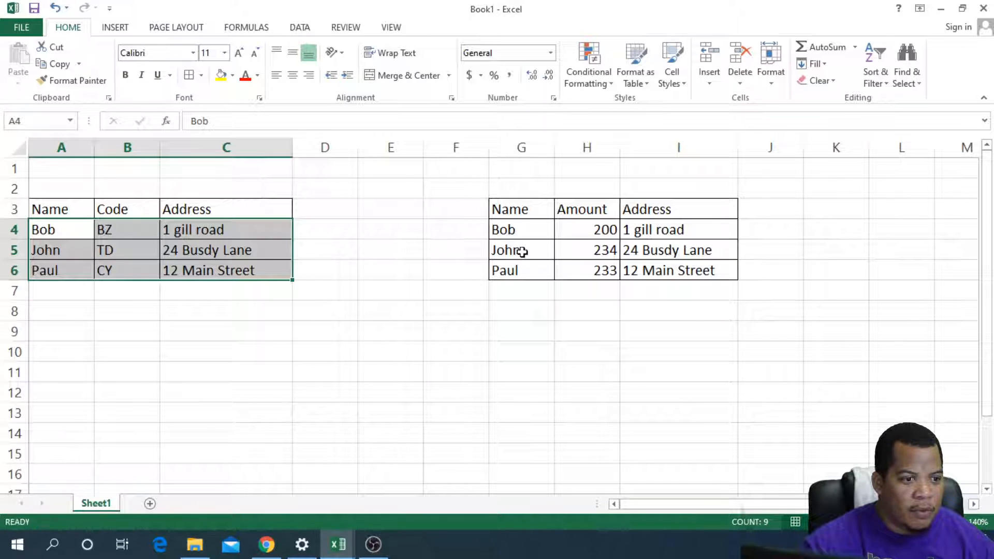
Step: Review the looked-up addresses in I5 and I6 and inspect the VLOOKUP formulas in I6 and I4
{"action": "left_click", "coordinate": [677, 252]}
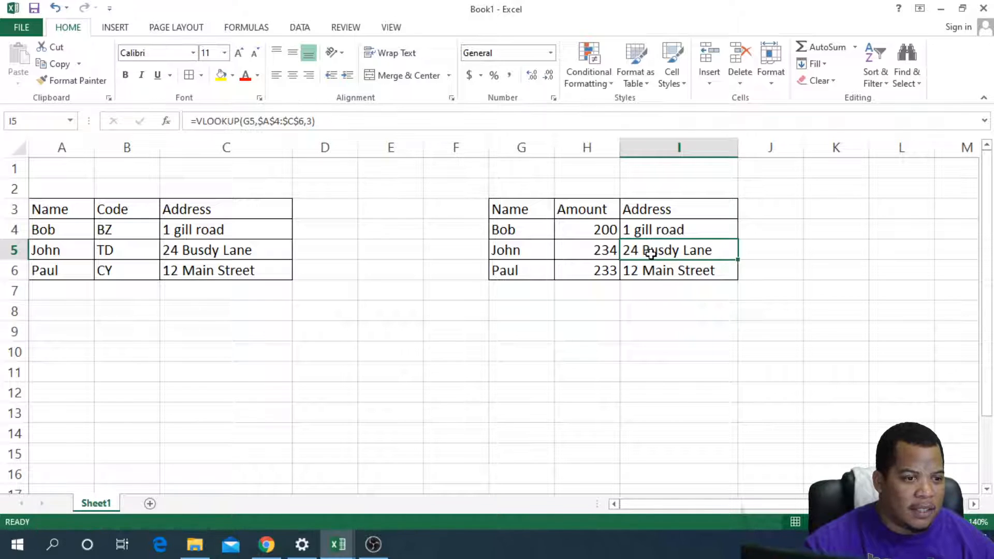
{"action": "left_click", "coordinate": [641, 270]}
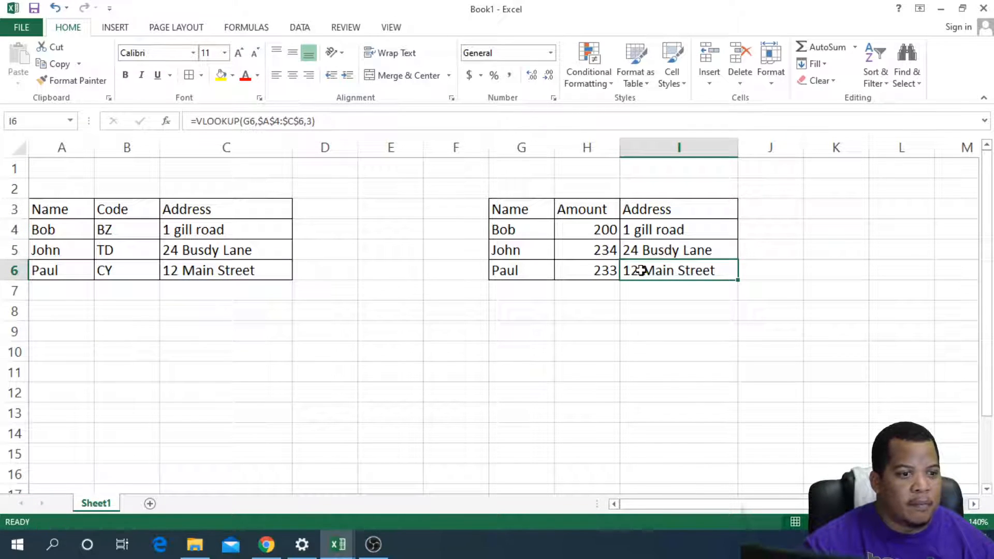
{"action": "double_click", "coordinate": [643, 271]}
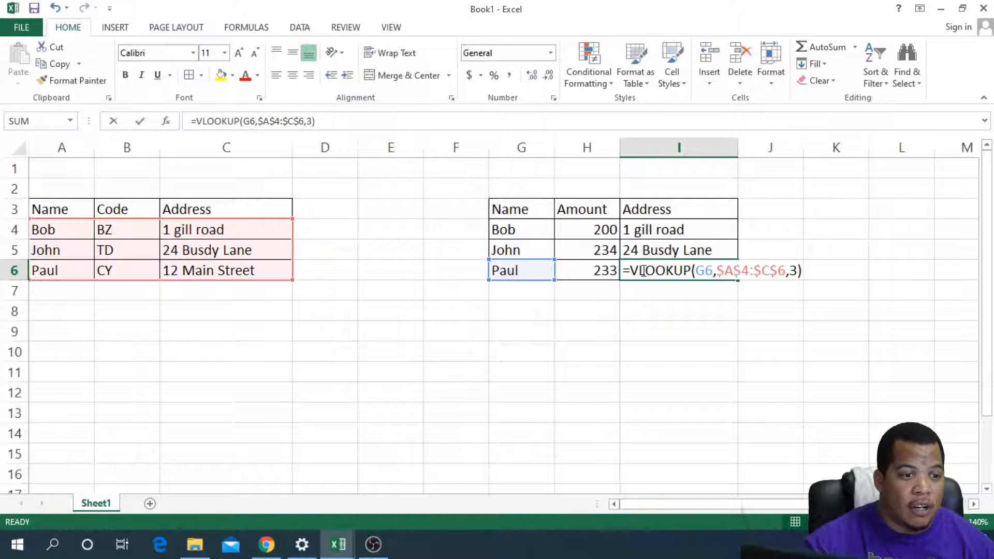
{"action": "double_click", "coordinate": [657, 227]}
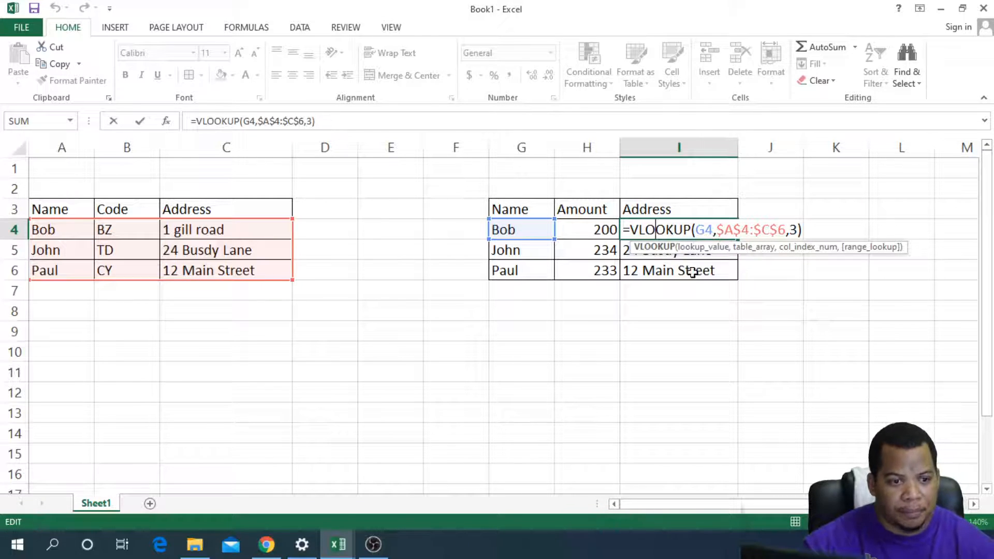
{"action": "key", "text": "Escape"}
{"action": "double_click", "coordinate": [667, 230]}
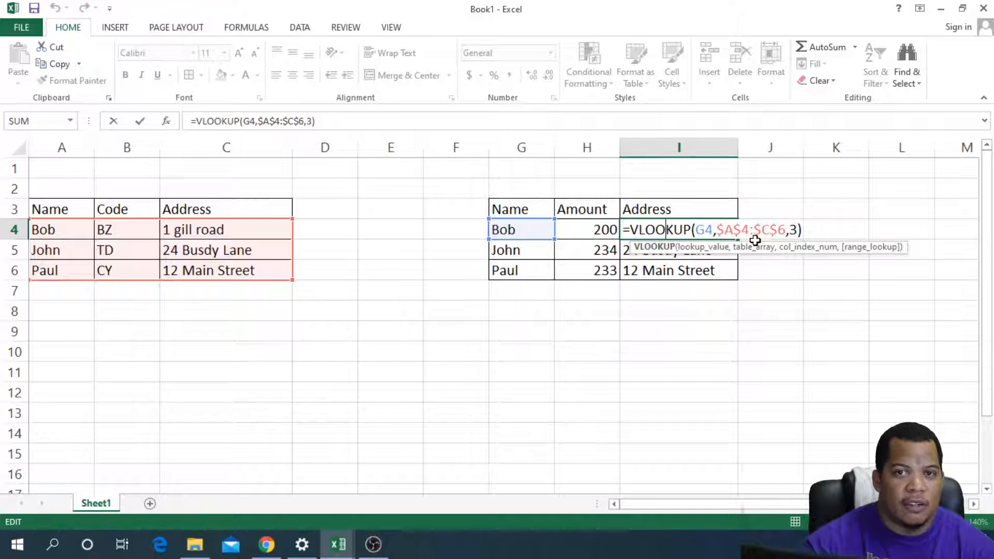
{"action": "left_click", "coordinate": [674, 267]}
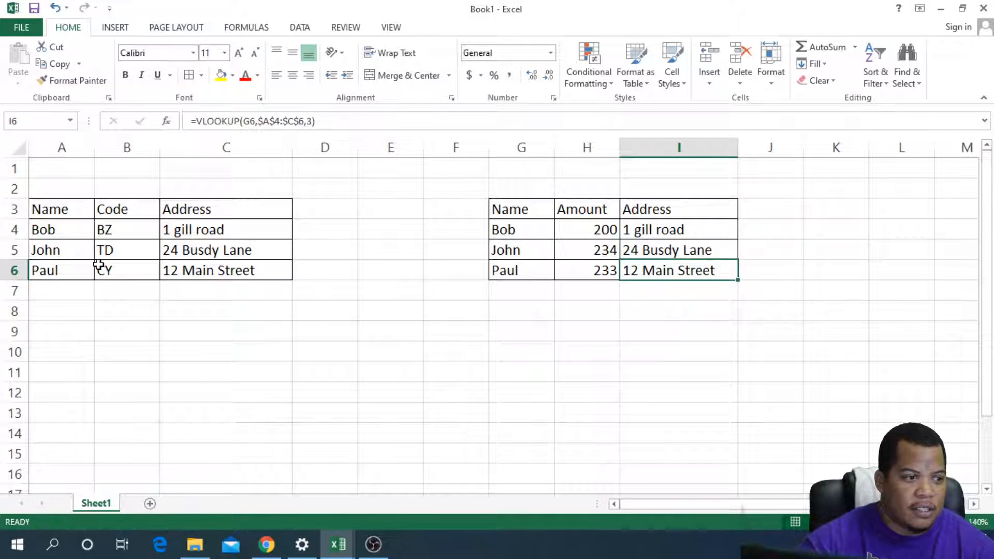
Step: Name the first table's data range A4:C6 as Address
{"action": "left_click_drag", "start_coordinate": [73, 229], "coordinate": [177, 265]}
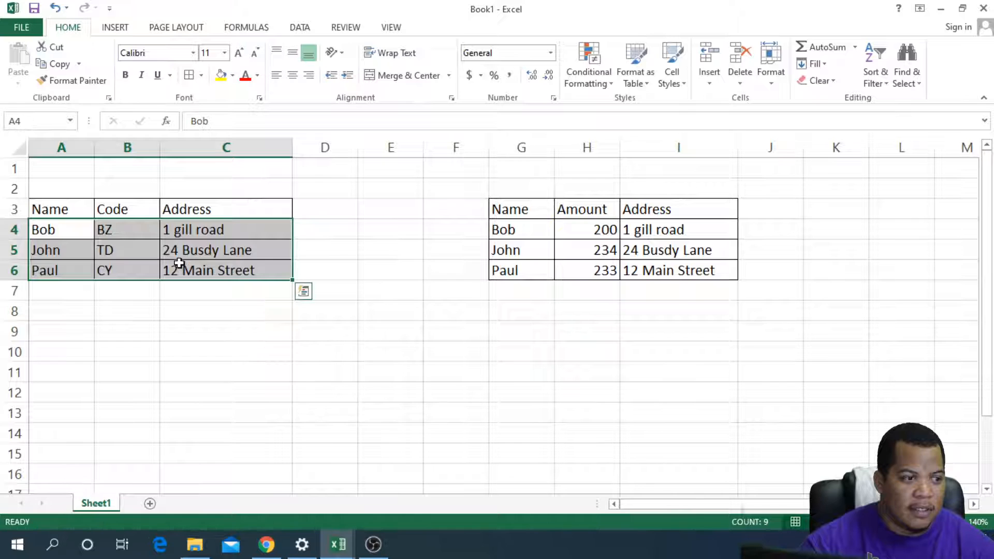
{"action": "left_click", "coordinate": [55, 125]}
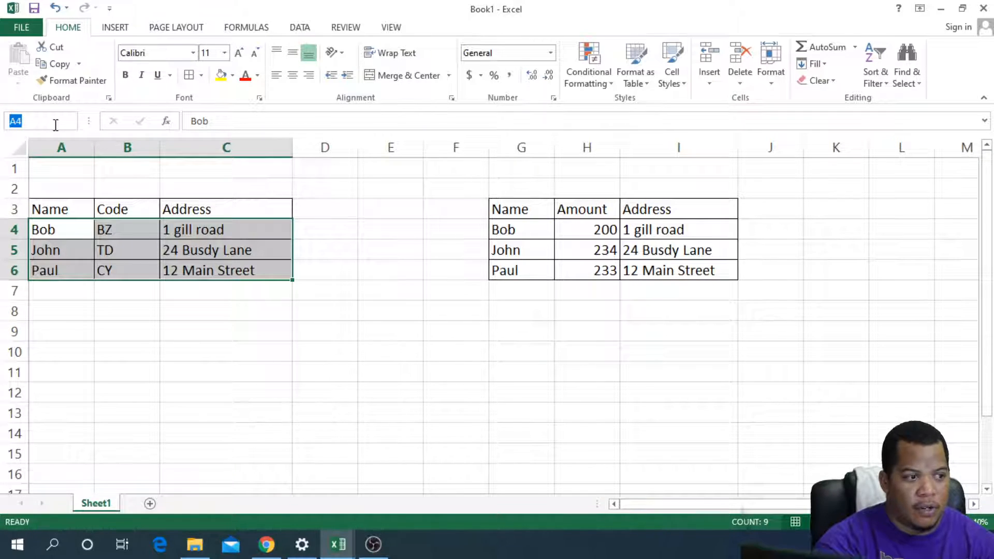
{"action": "type", "text": "Address"}
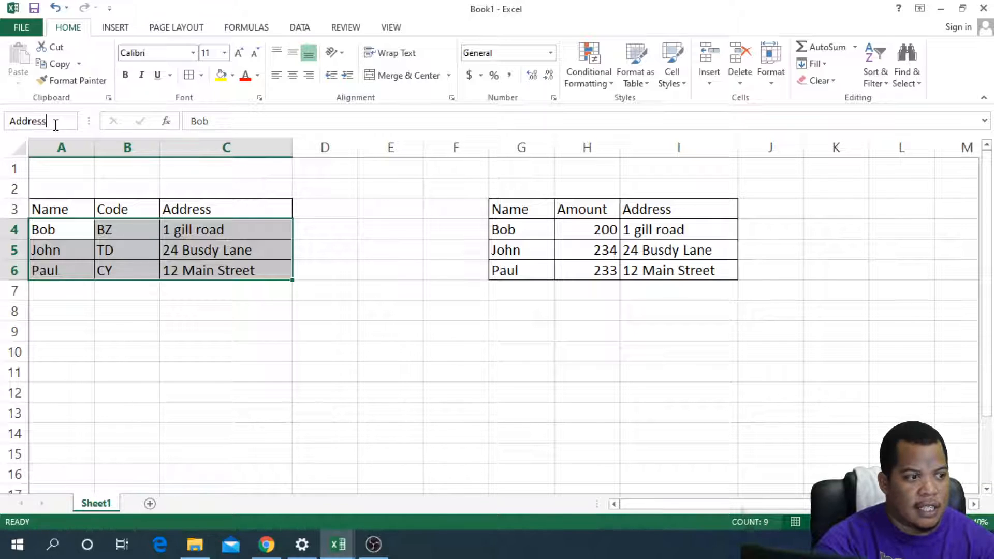
{"action": "key", "text": "Return"}
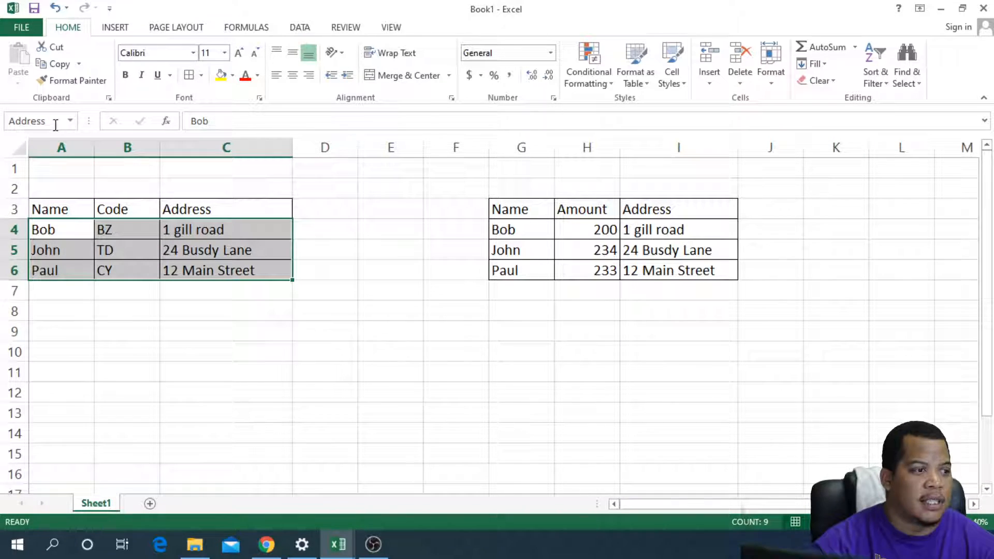
Step: Replace the absolute range in I4's VLOOKUP formula with the named range Address, giving =VLOOKUP(G4,Address,3)
{"action": "left_click", "coordinate": [546, 233]}
{"action": "left_click", "coordinate": [648, 234]}
{"action": "double_click", "coordinate": [655, 231]}
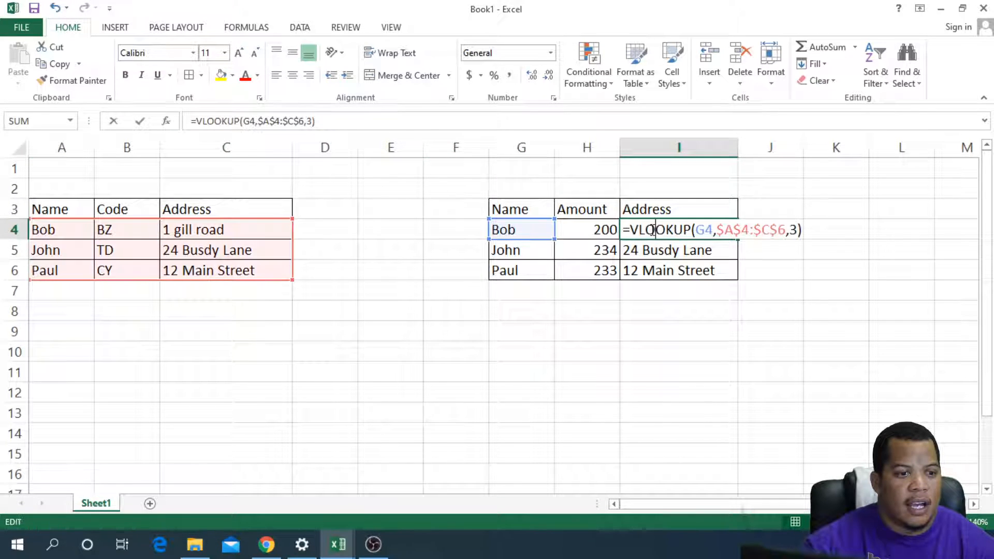
{"action": "left_click_drag", "start_coordinate": [720, 229], "coordinate": [786, 228]}
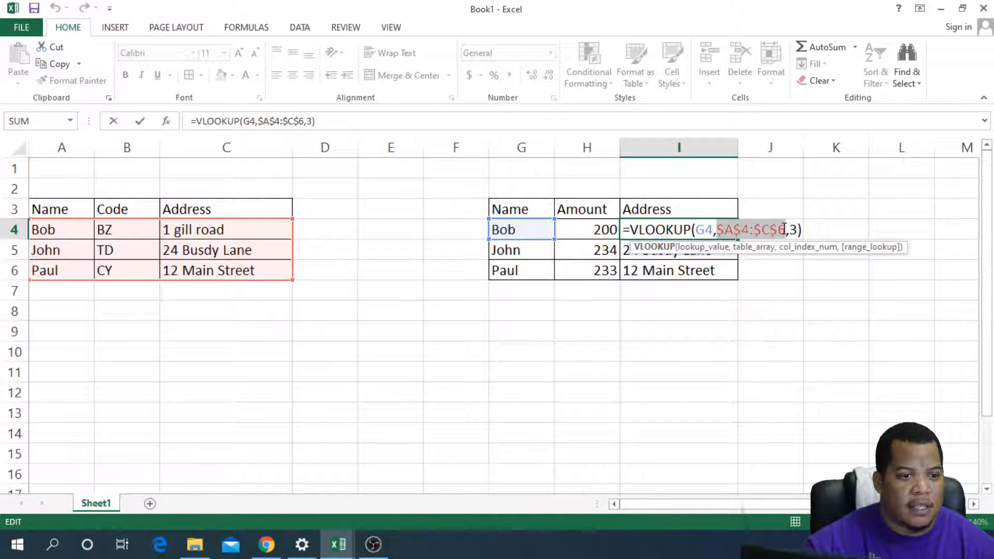
{"action": "type", "text": "Ad"}
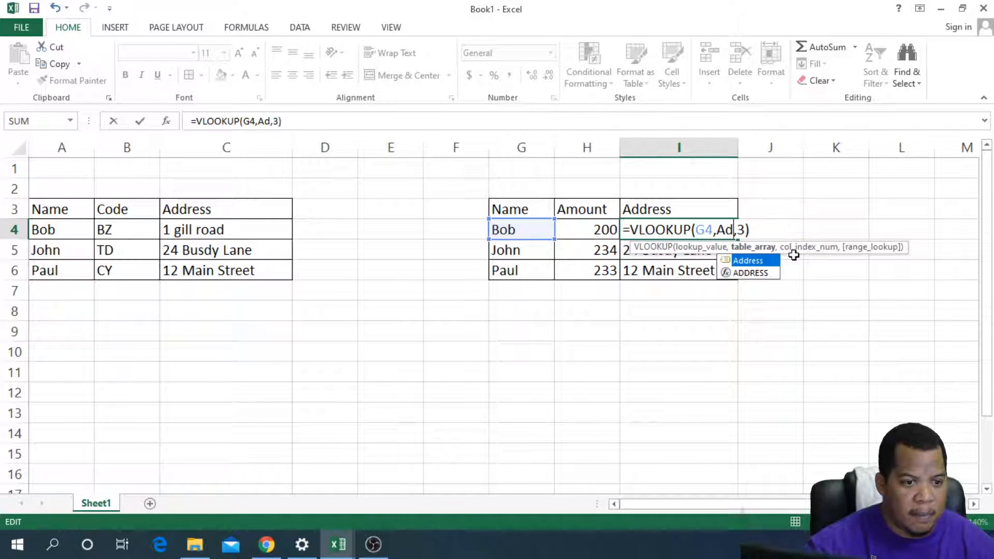
{"action": "double_click", "coordinate": [763, 261]}
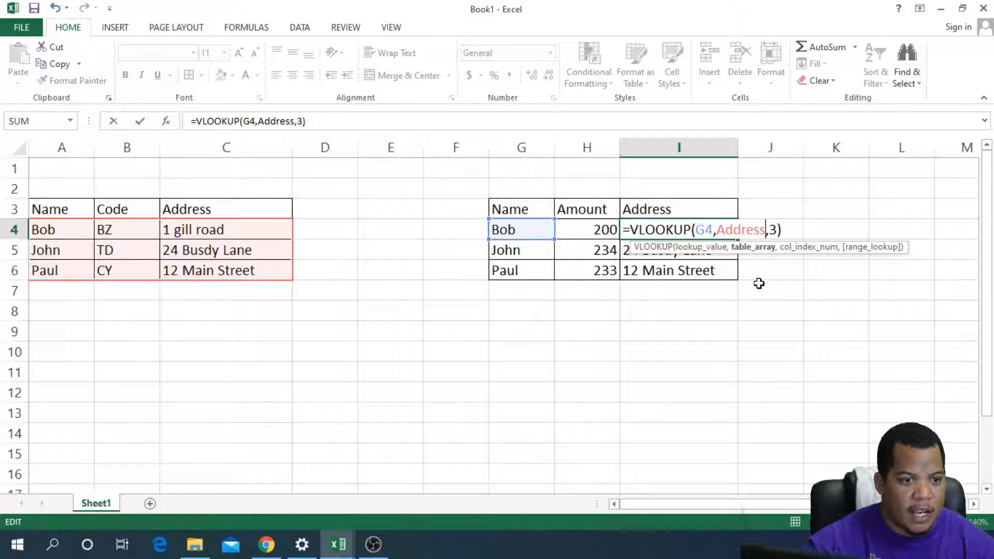
{"action": "key", "text": "Return"}
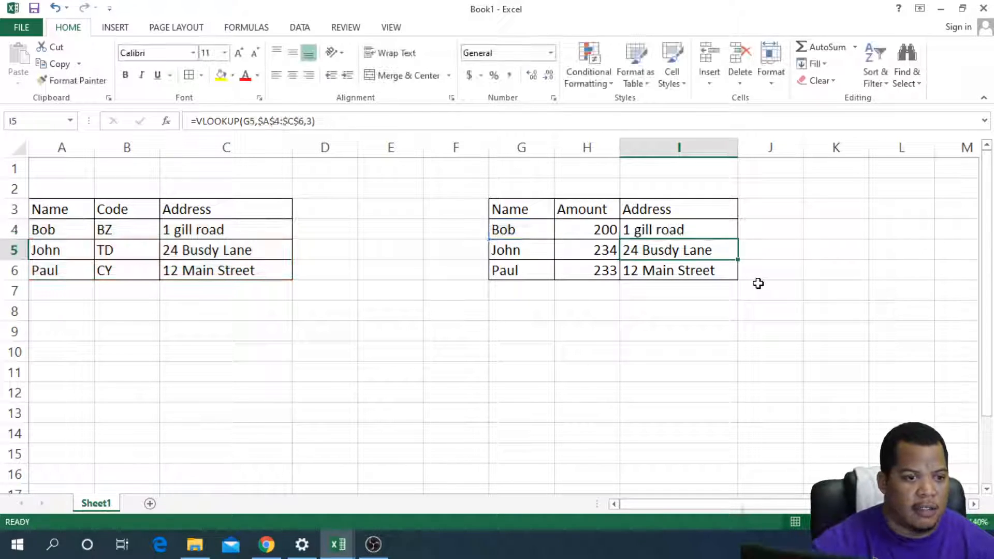
Step: Fill the named-range VLOOKUP formula from I4 down through I6
{"action": "left_click", "coordinate": [717, 234]}
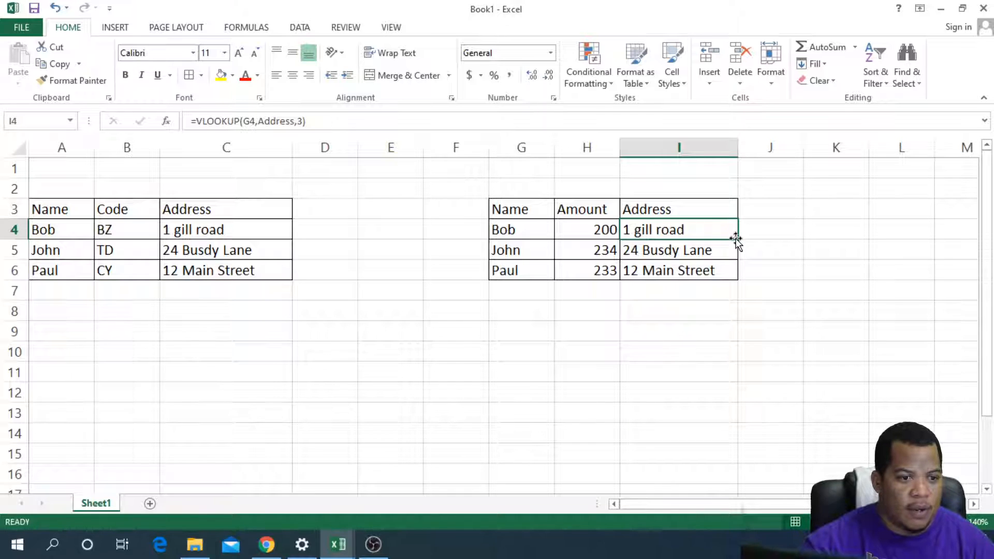
{"action": "left_click_drag", "start_coordinate": [739, 238], "coordinate": [738, 279]}
{"action": "left_click", "coordinate": [666, 305]}
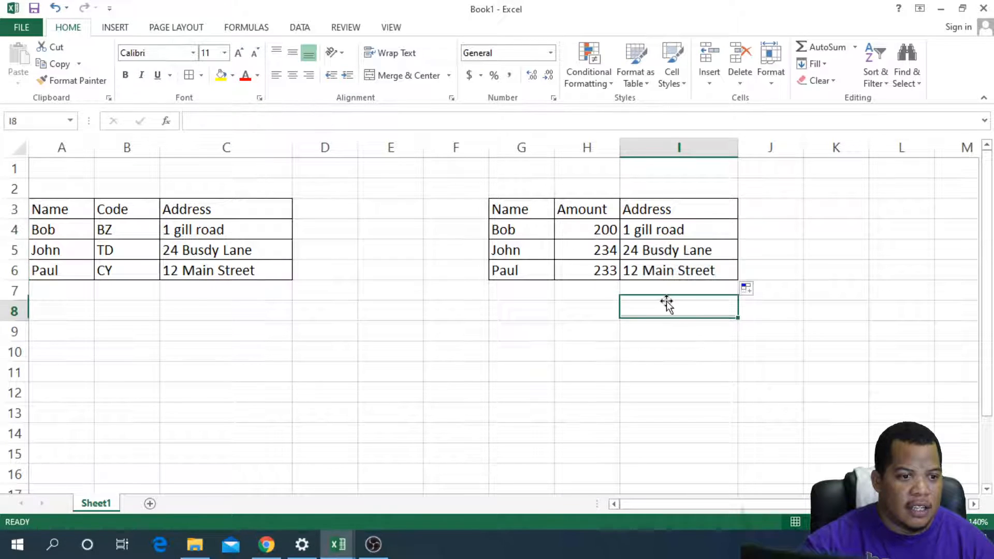
Step: Inspect the copied VLOOKUP formulas in I5 and I6 without changing them
{"action": "double_click", "coordinate": [670, 251]}
{"action": "left_click", "coordinate": [688, 268]}
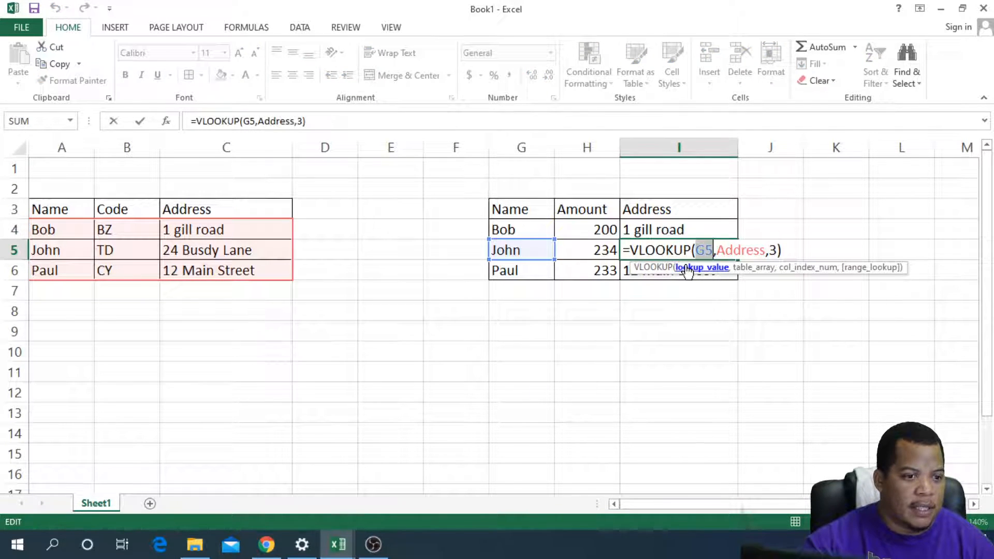
{"action": "key", "text": "Escape"}
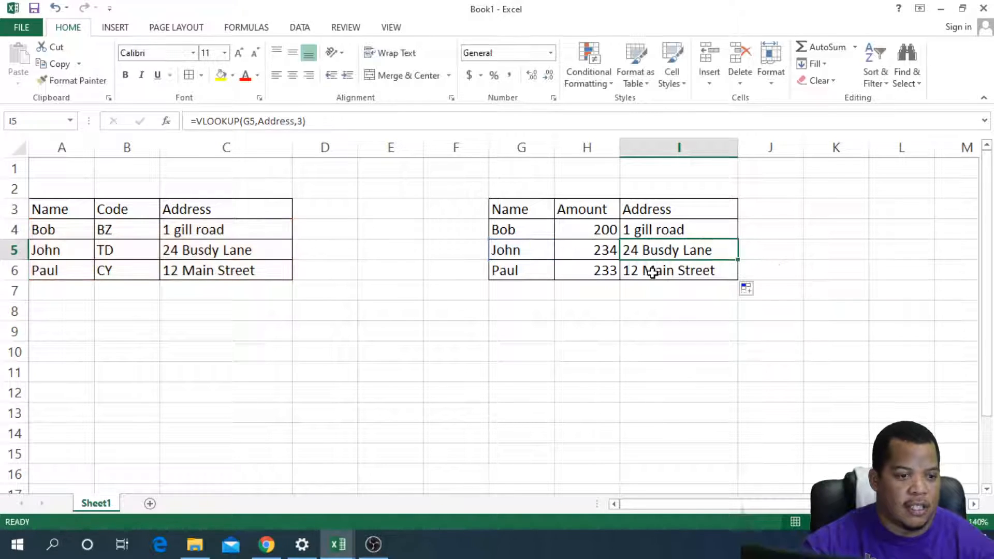
{"action": "left_click", "coordinate": [652, 271]}
{"action": "double_click", "coordinate": [651, 271]}
{"action": "left_click", "coordinate": [652, 303]}
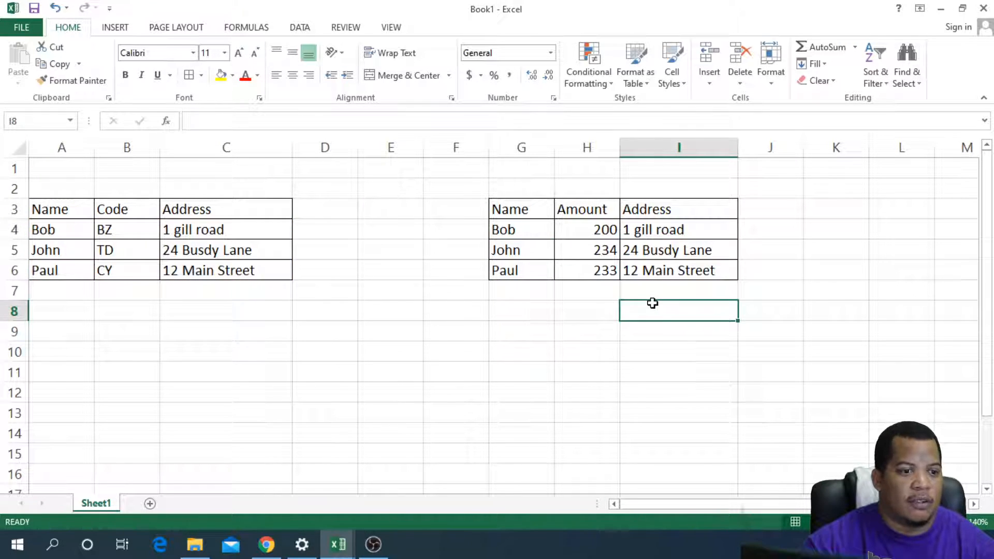